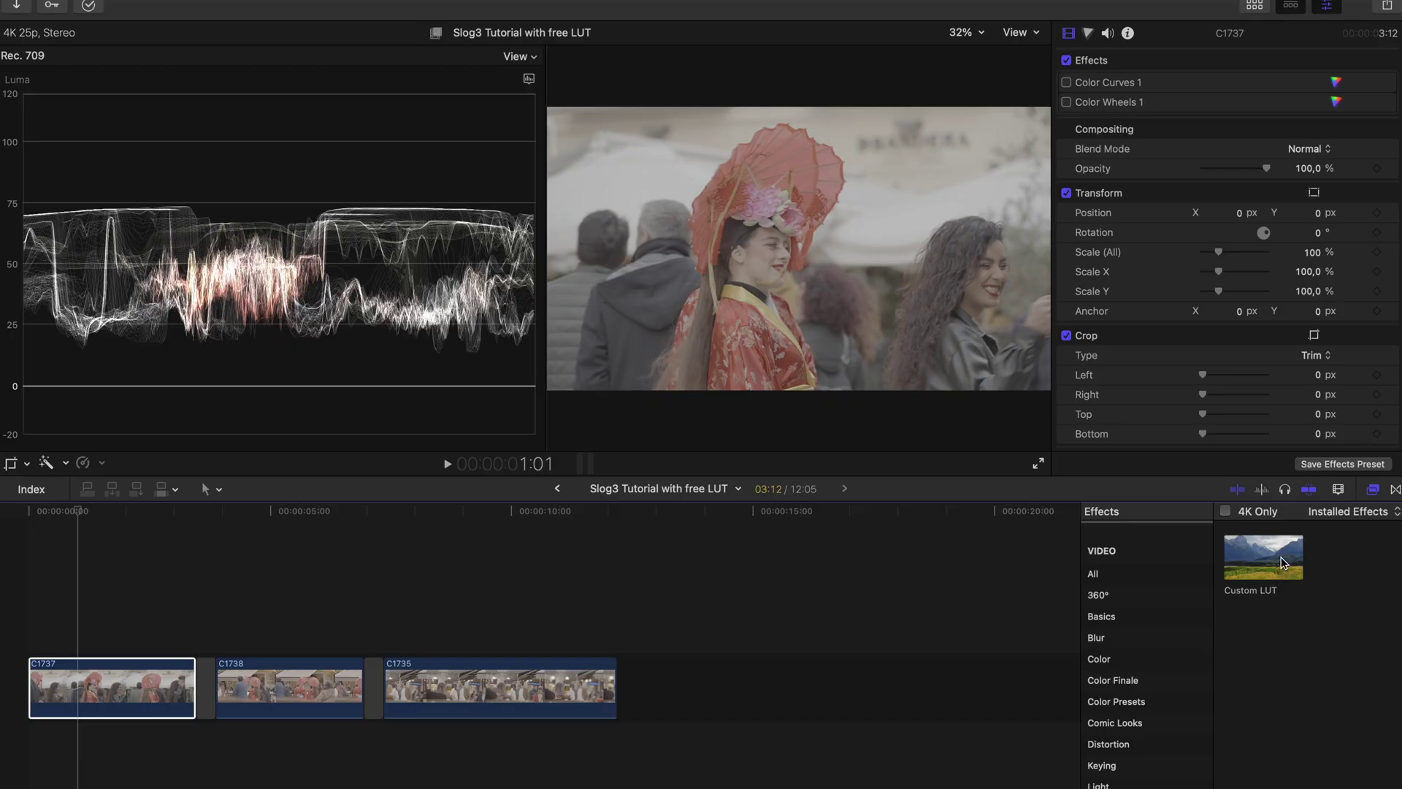
# Step: Apply a Custom LUT set to Arri Cinema Green to clip C1737, compare it on and off, then play it
pyautogui.moveTo(1263, 557); pyautogui.dragTo(113, 683)
pyautogui.click(1271, 137)
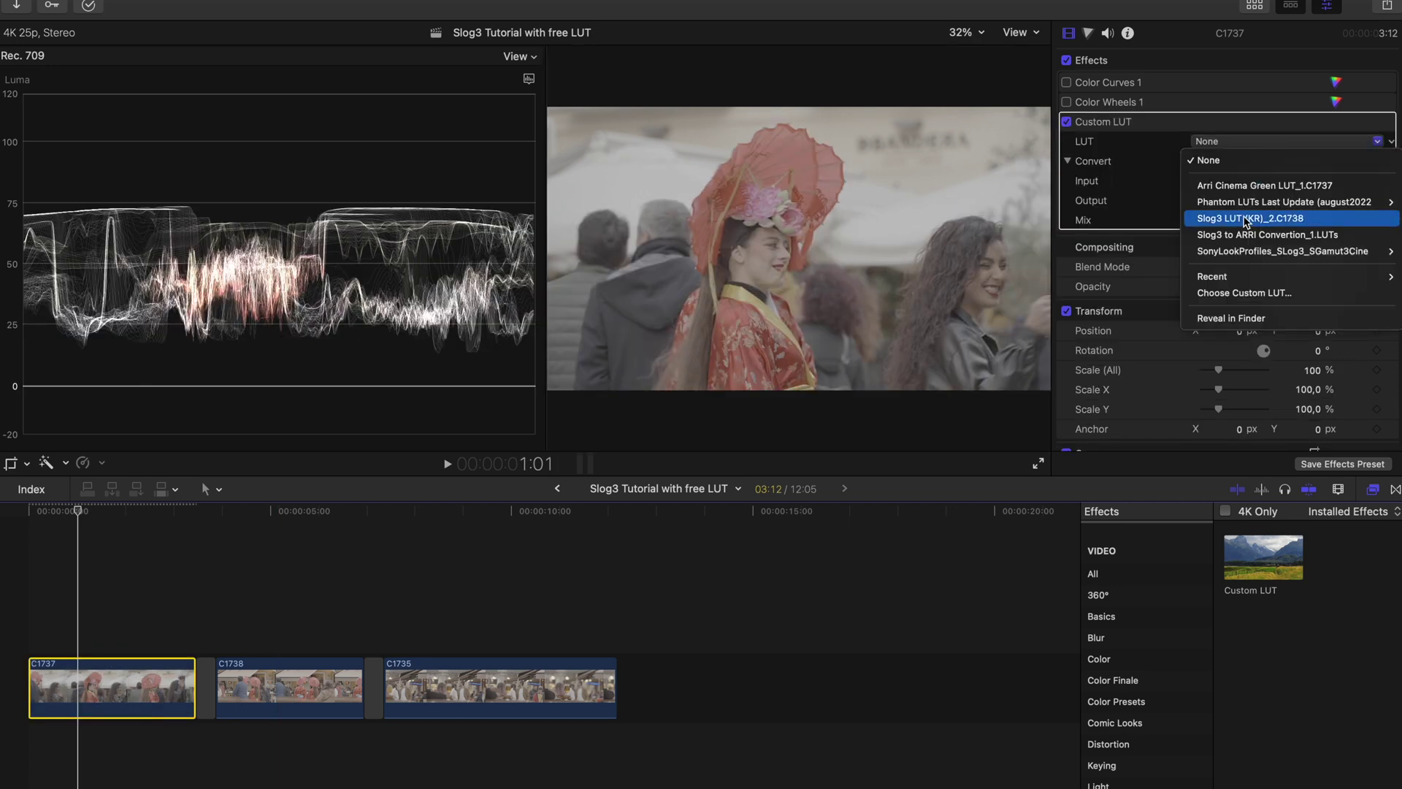
pyautogui.click(1265, 185)
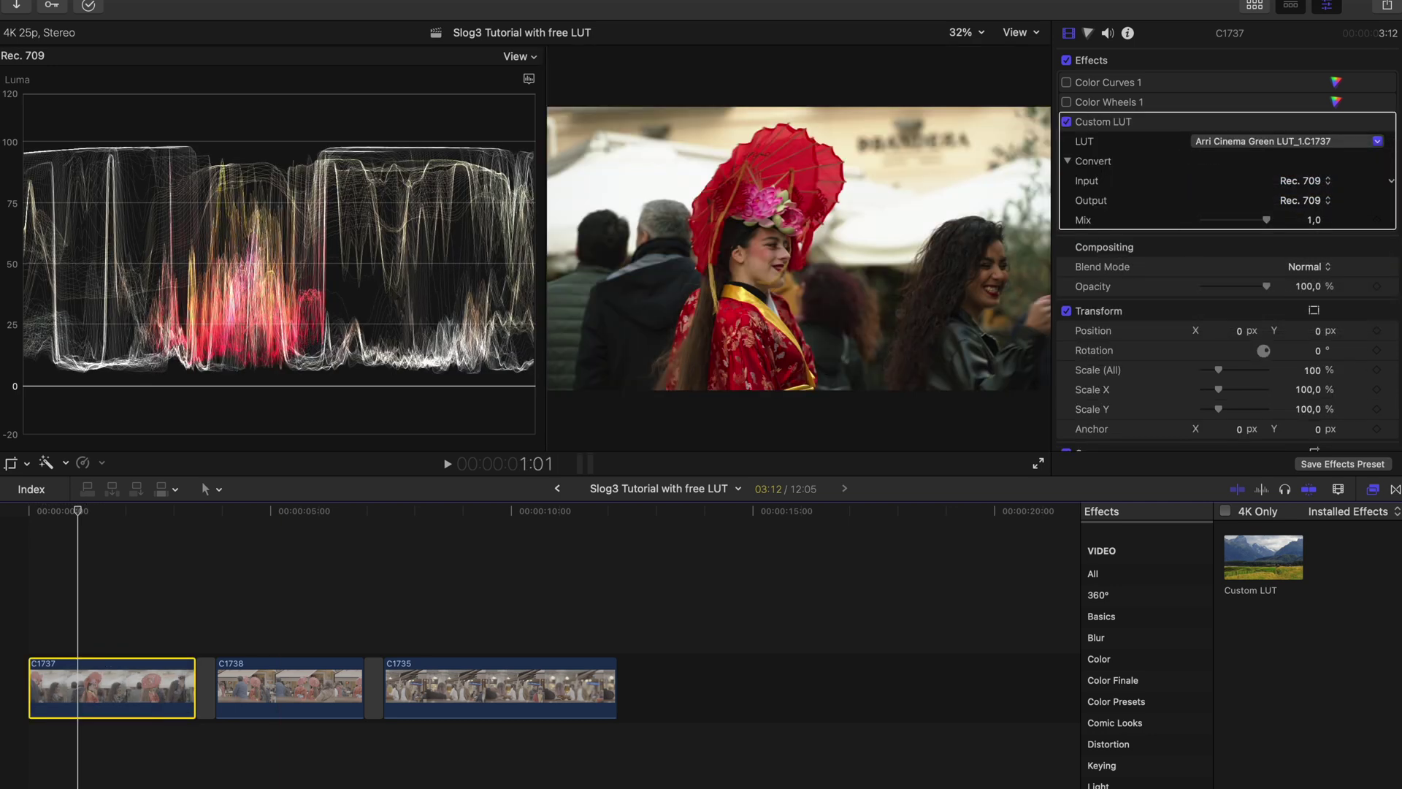
pyautogui.click(1067, 122)
pyautogui.click(1067, 122)
pyautogui.press('space')
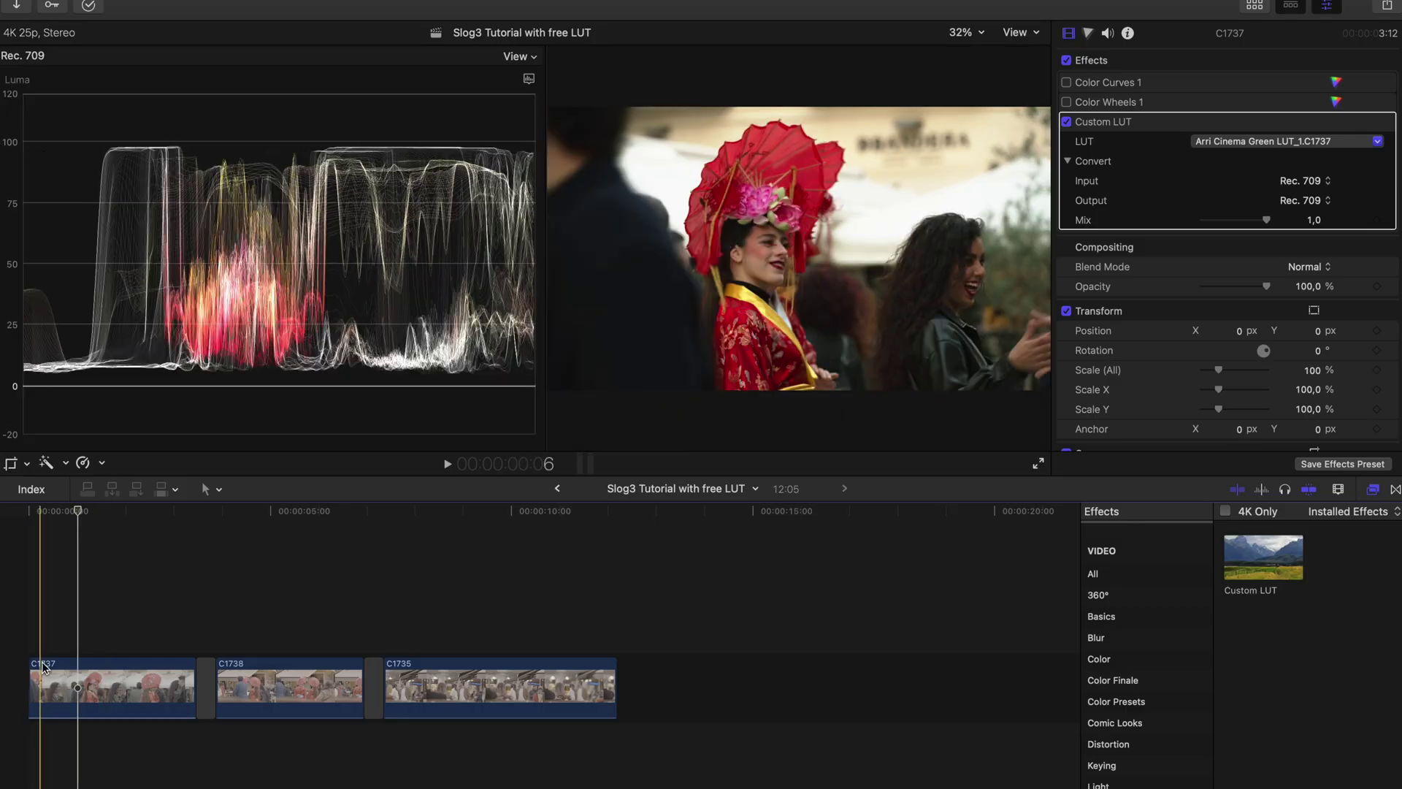
# Step: Enable Color Curves 1 on clip C1737, toggling it repeatedly to compare before and after
pyautogui.click(85, 686)
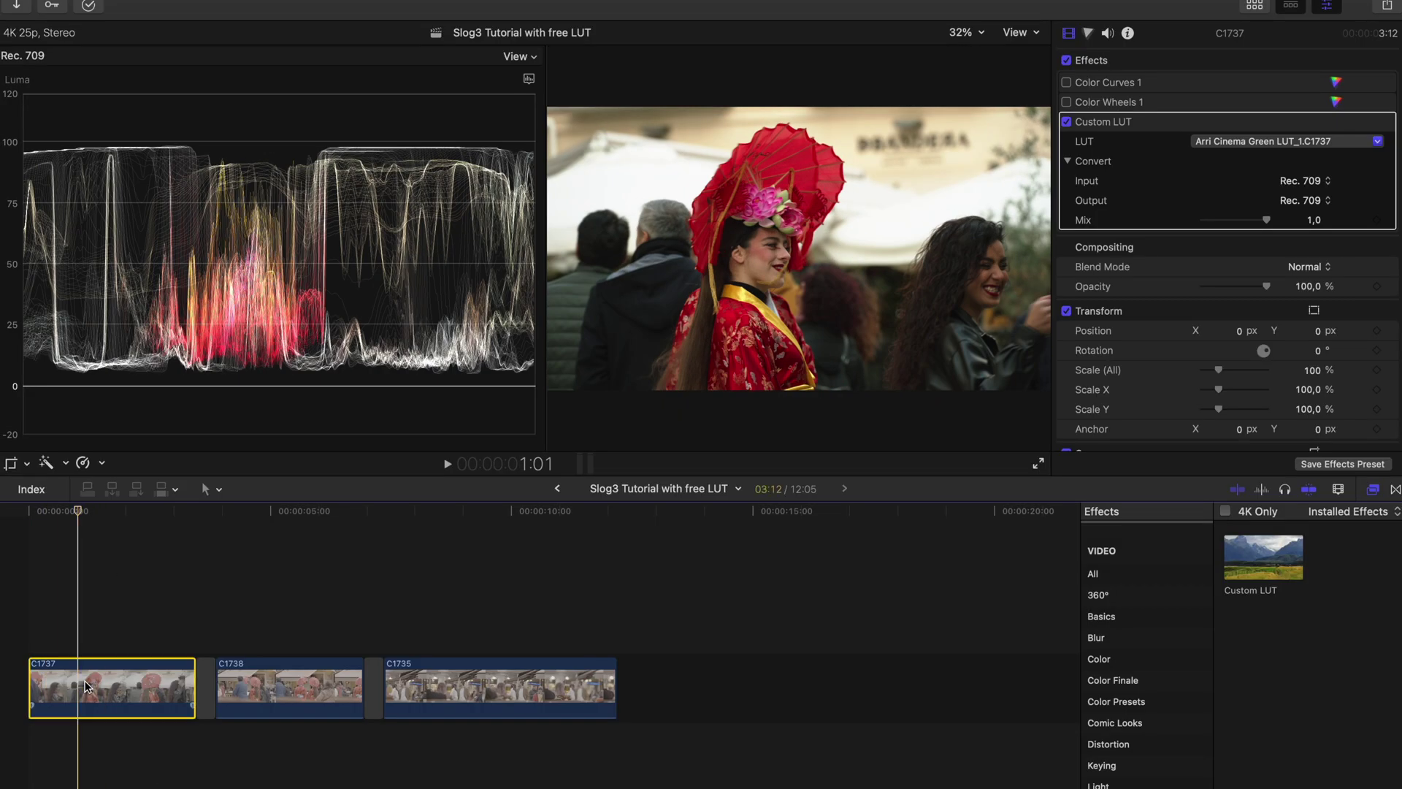
pyautogui.click(1335, 83)
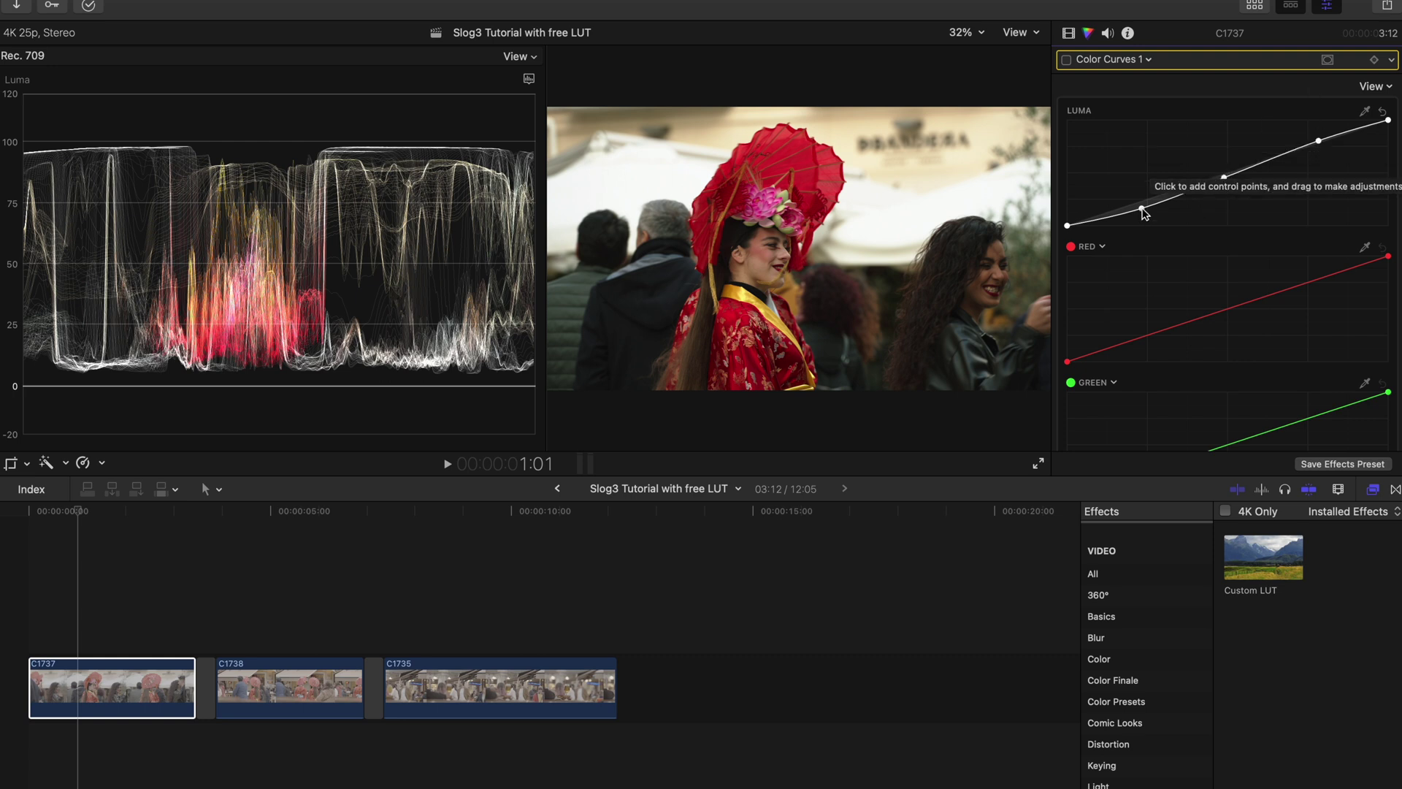
pyautogui.click(1065, 60)
pyautogui.click(1065, 60)
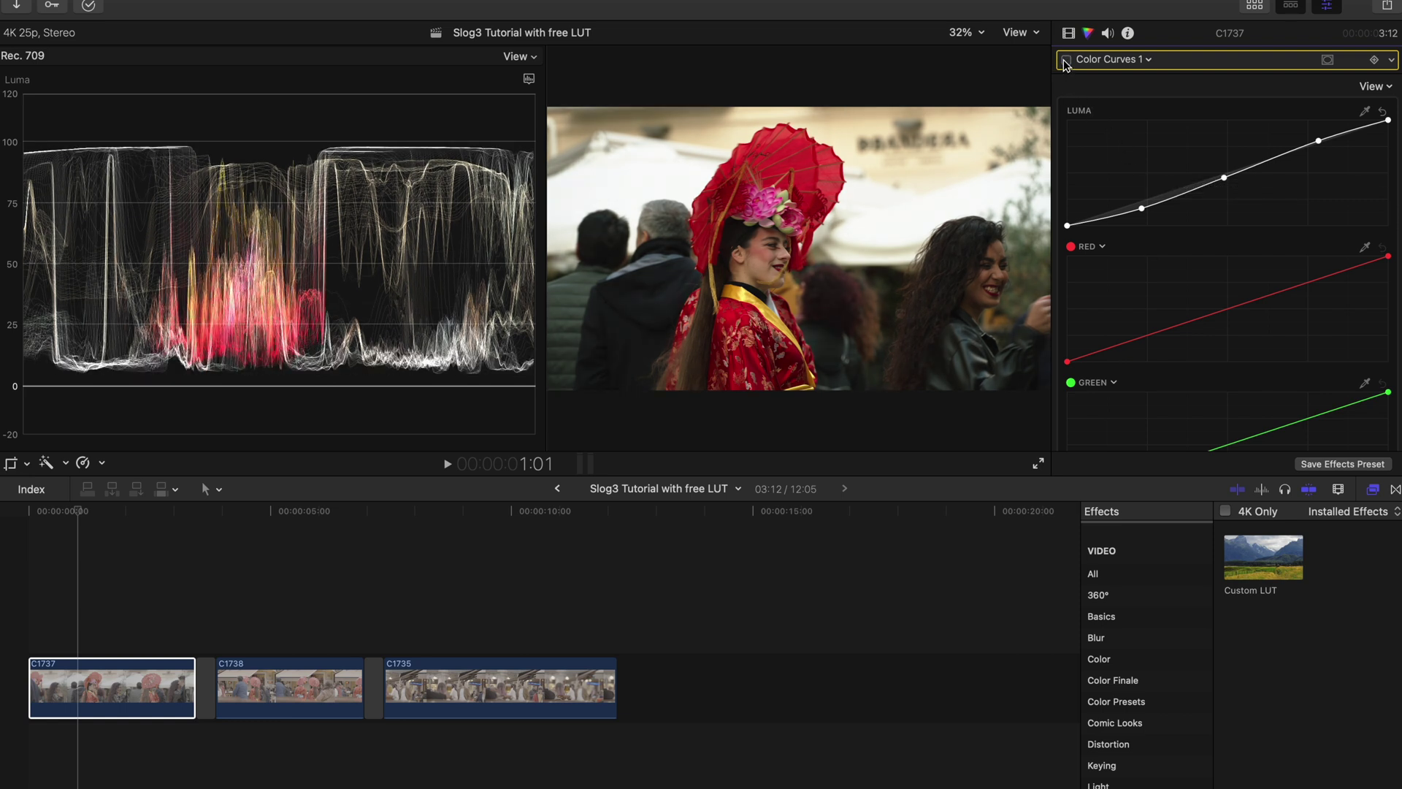
pyautogui.click(1065, 60)
pyautogui.click(1065, 61)
pyautogui.click(1065, 60)
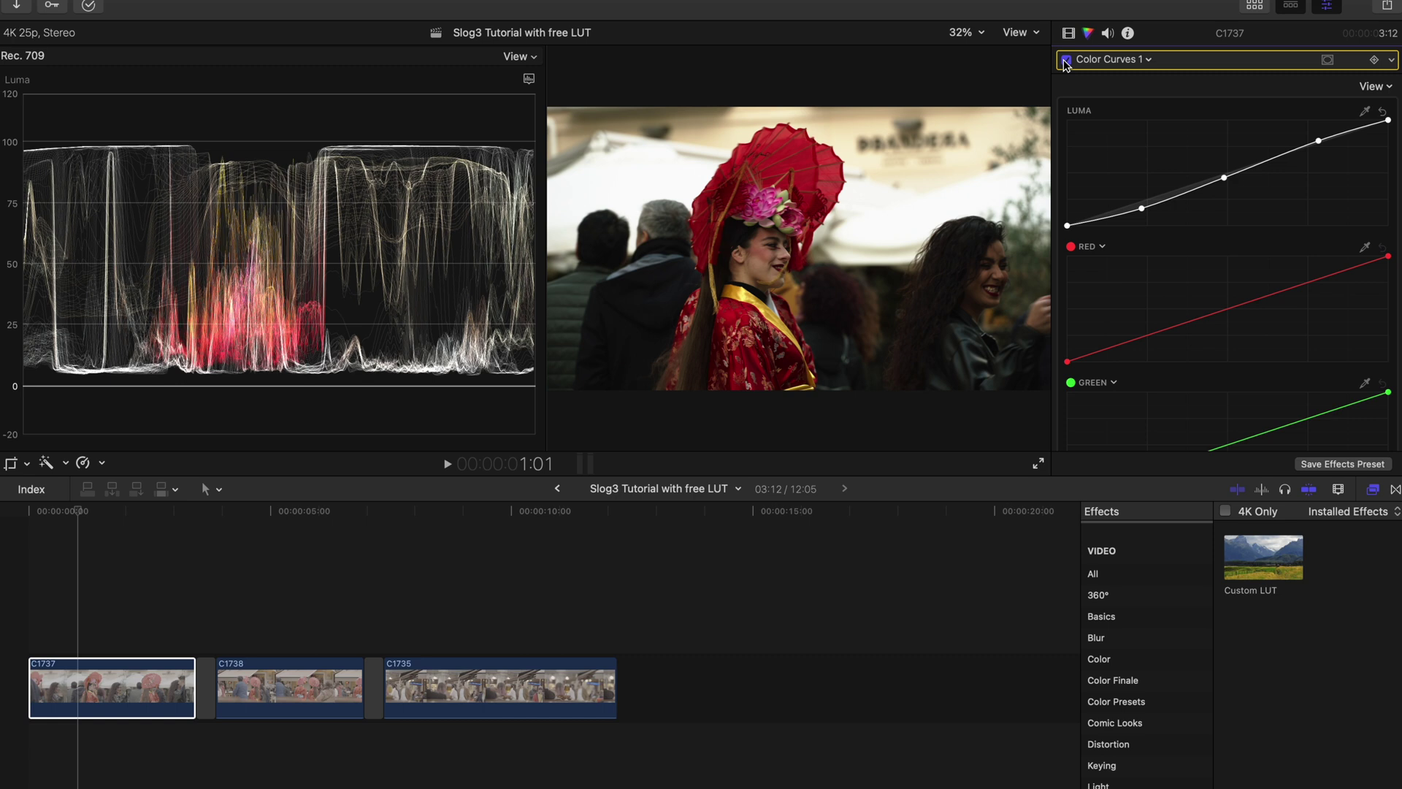
pyautogui.click(1067, 33)
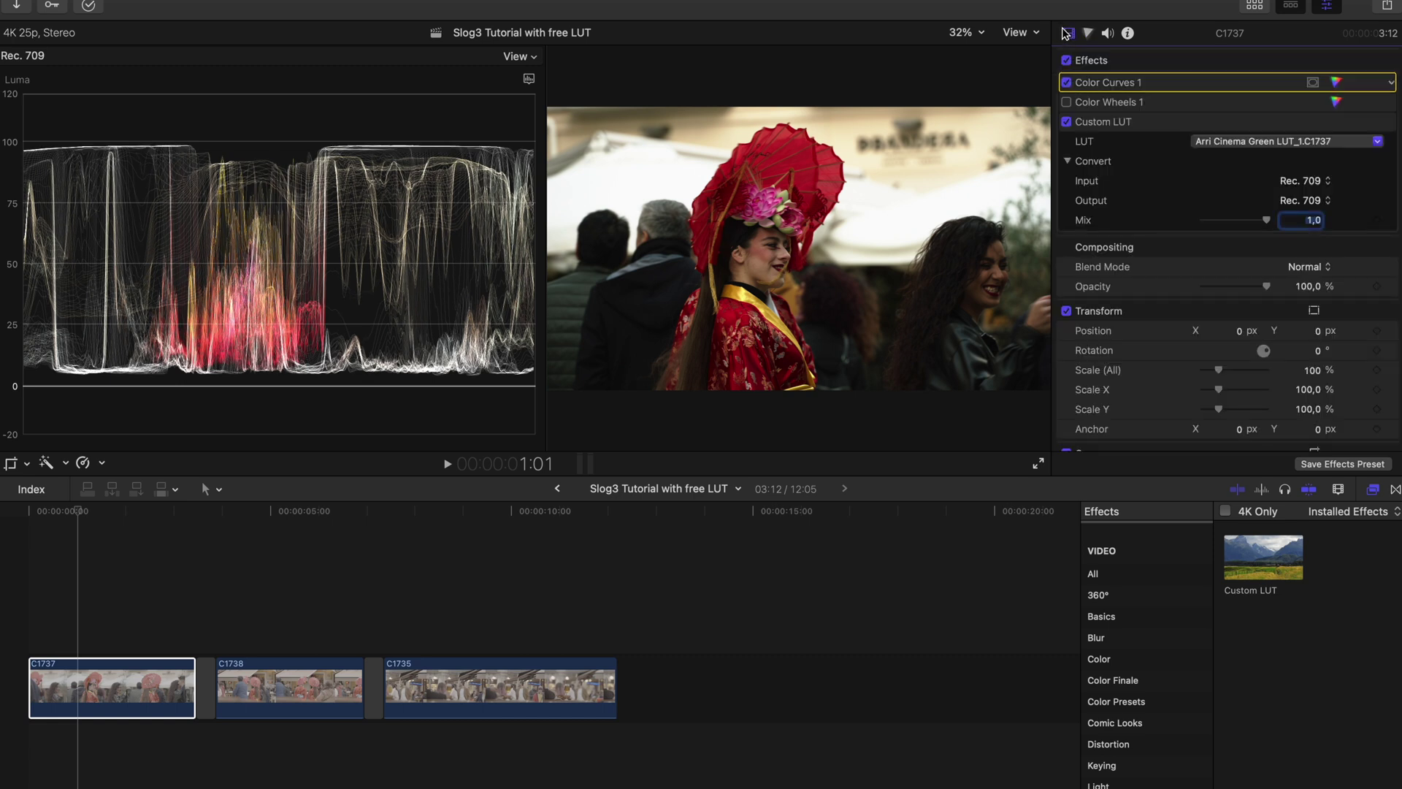
# Step: Enable the Color Wheels 1 correction on clip C1737
pyautogui.click(1335, 101)
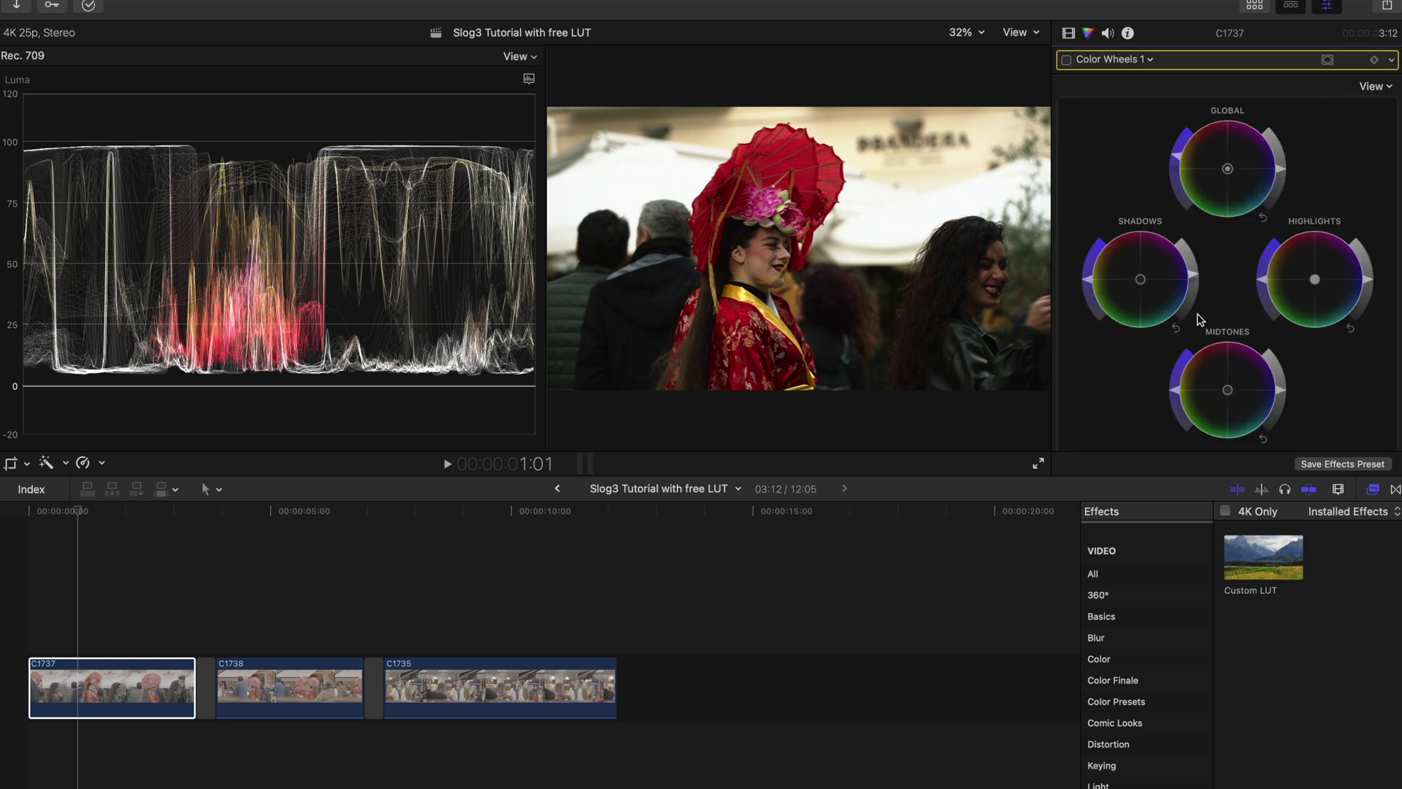
pyautogui.scroll(-3, 1221, 322)
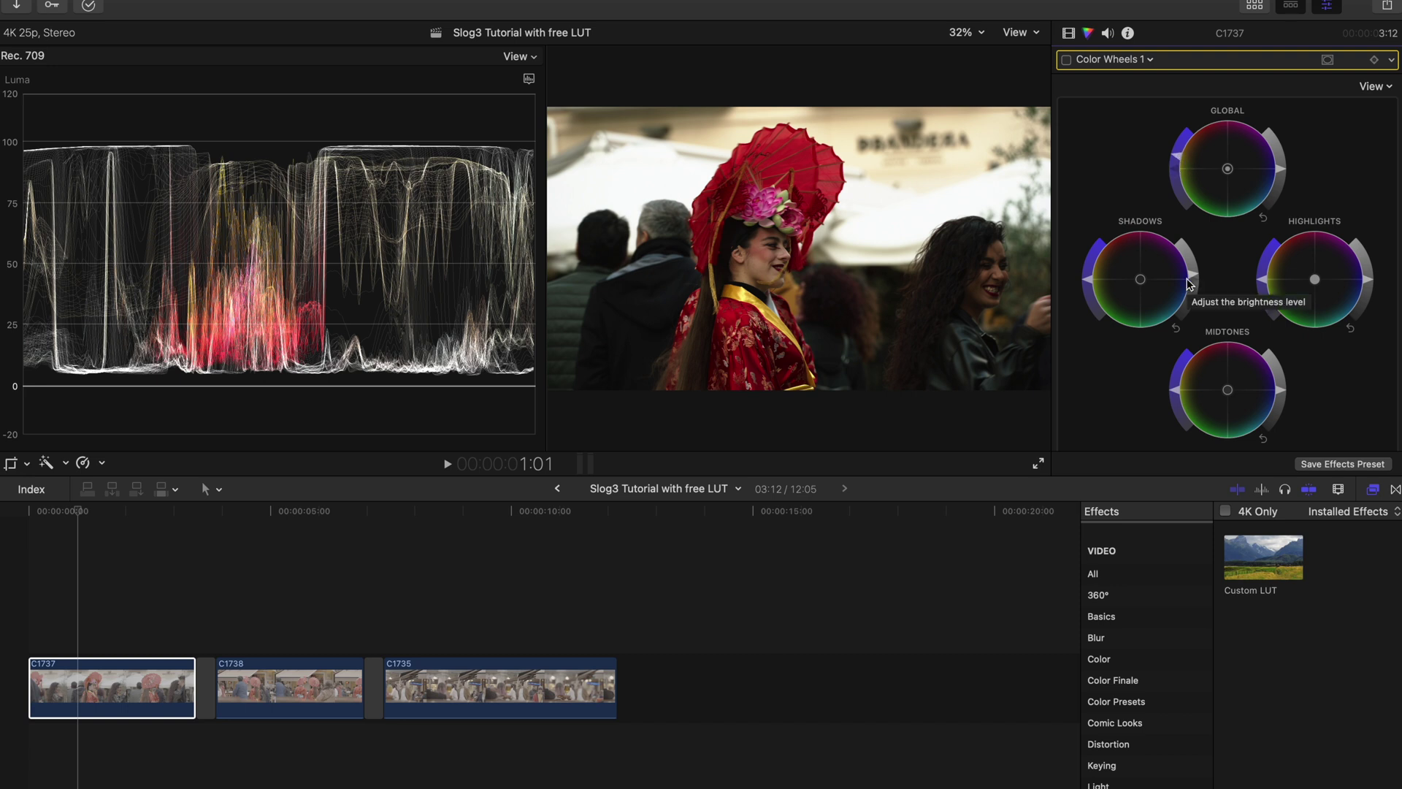
pyautogui.click(1065, 59)
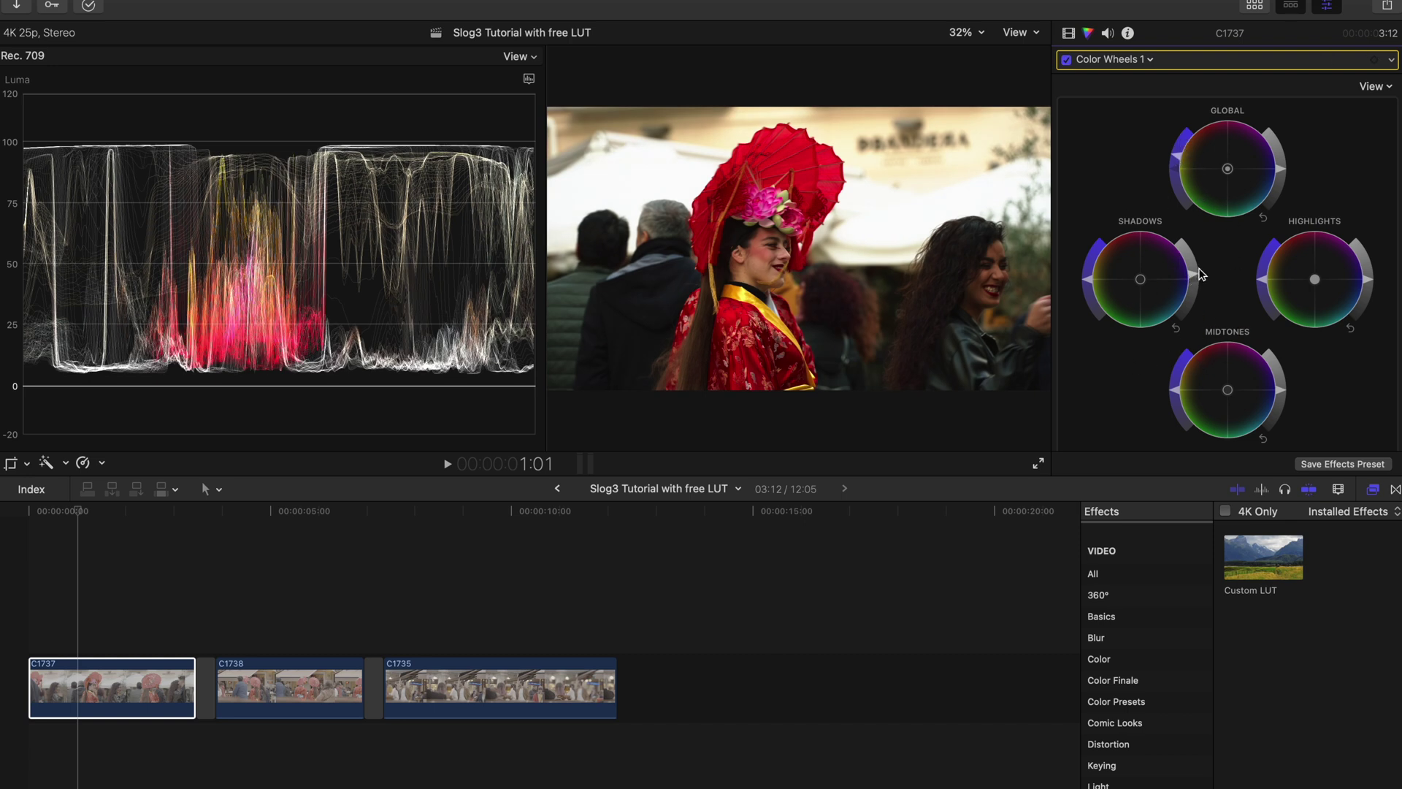
pyautogui.click(1068, 32)
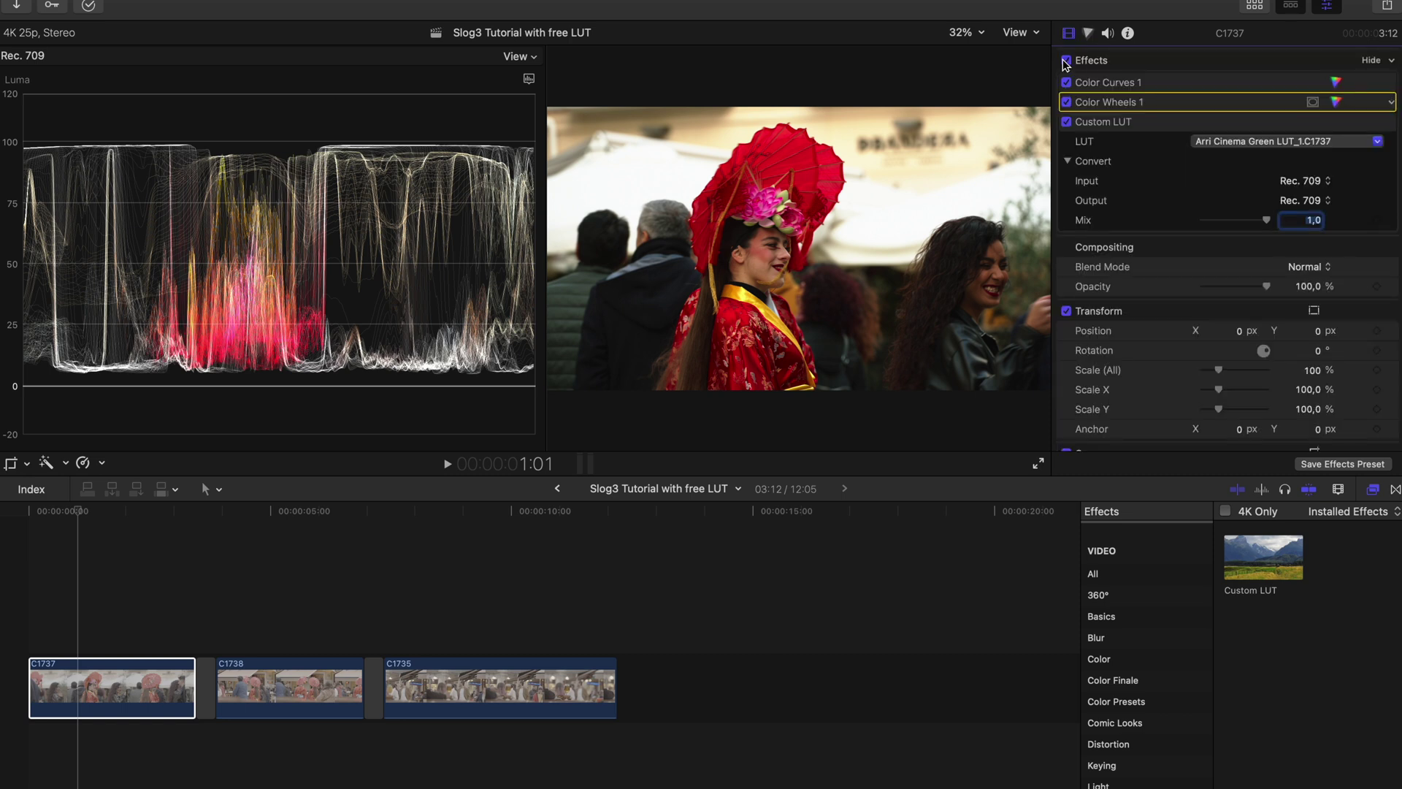
# Step: Toggle all effects on C1737 to compare graded and ungraded footage, skimming through the clip
pyautogui.click(1065, 61)
pyautogui.click(1066, 61)
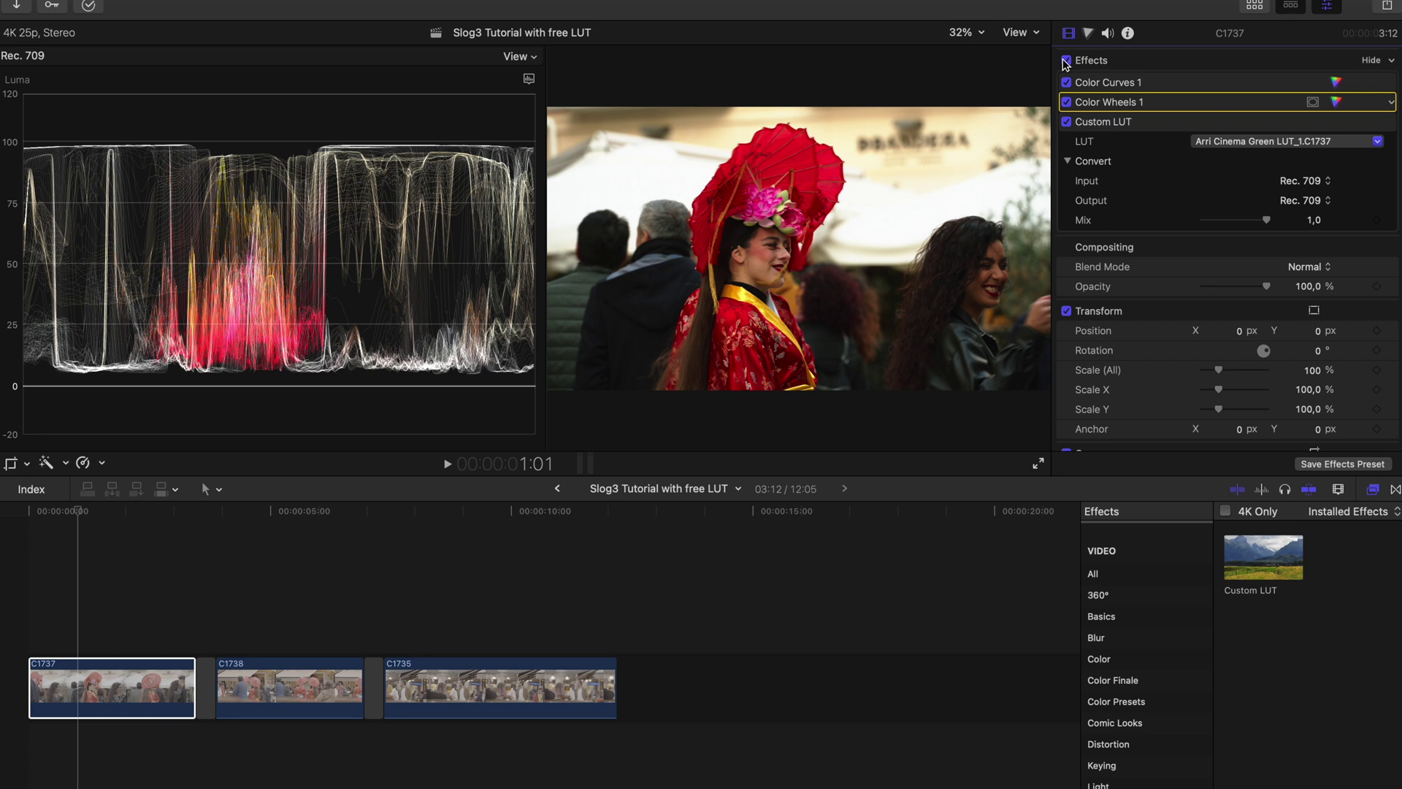
pyautogui.click(1065, 61)
pyautogui.click(1065, 61)
pyautogui.click(82, 683)
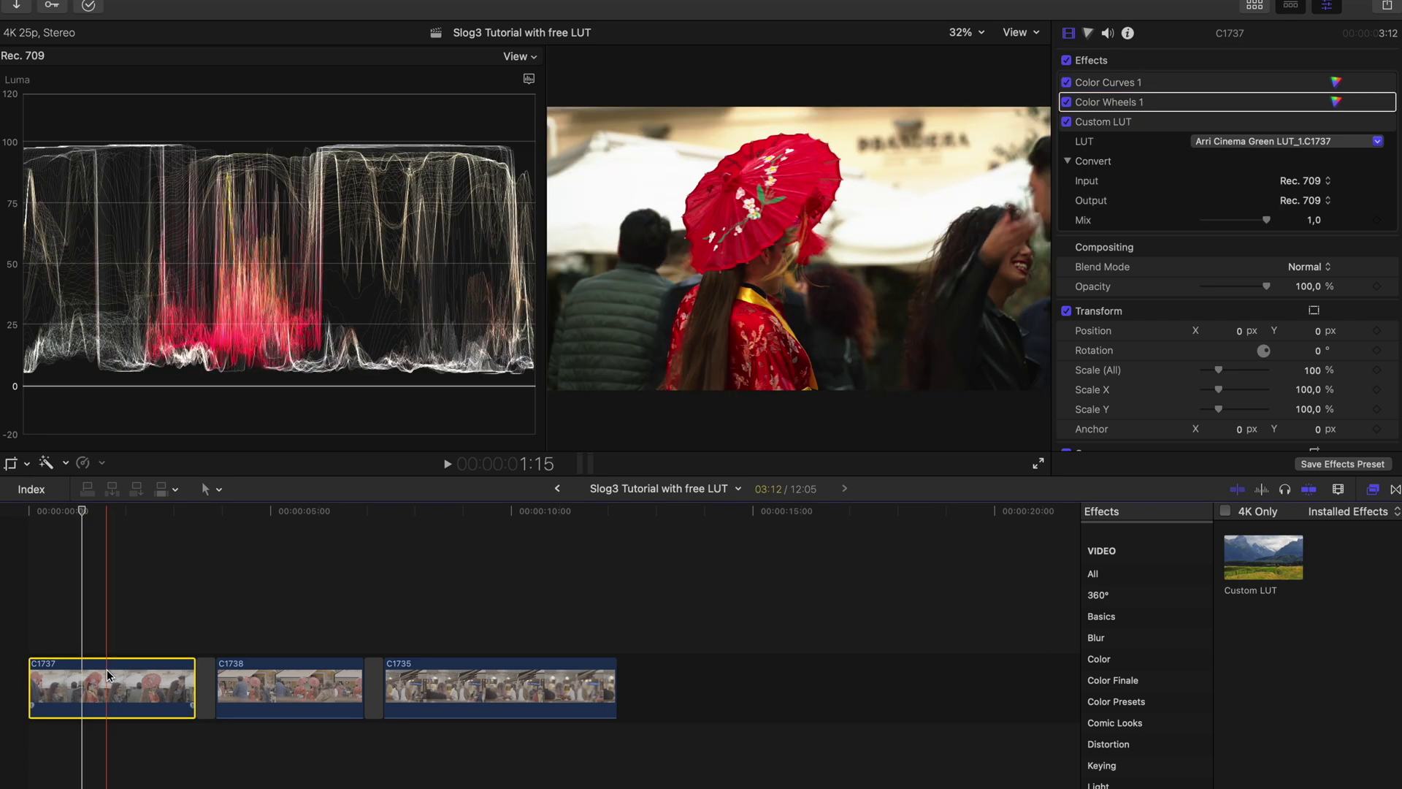
pyautogui.click(118, 679)
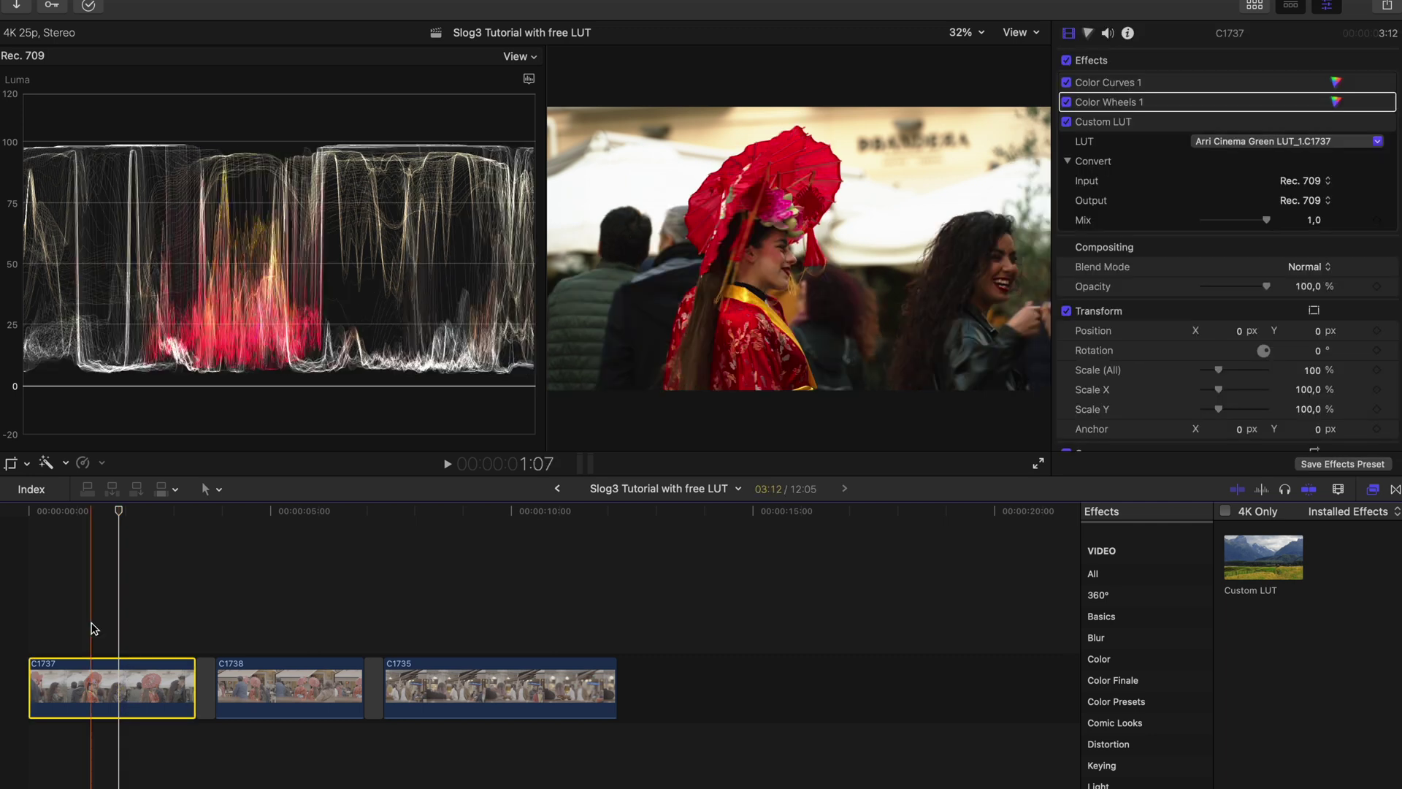
pyautogui.click(92, 628)
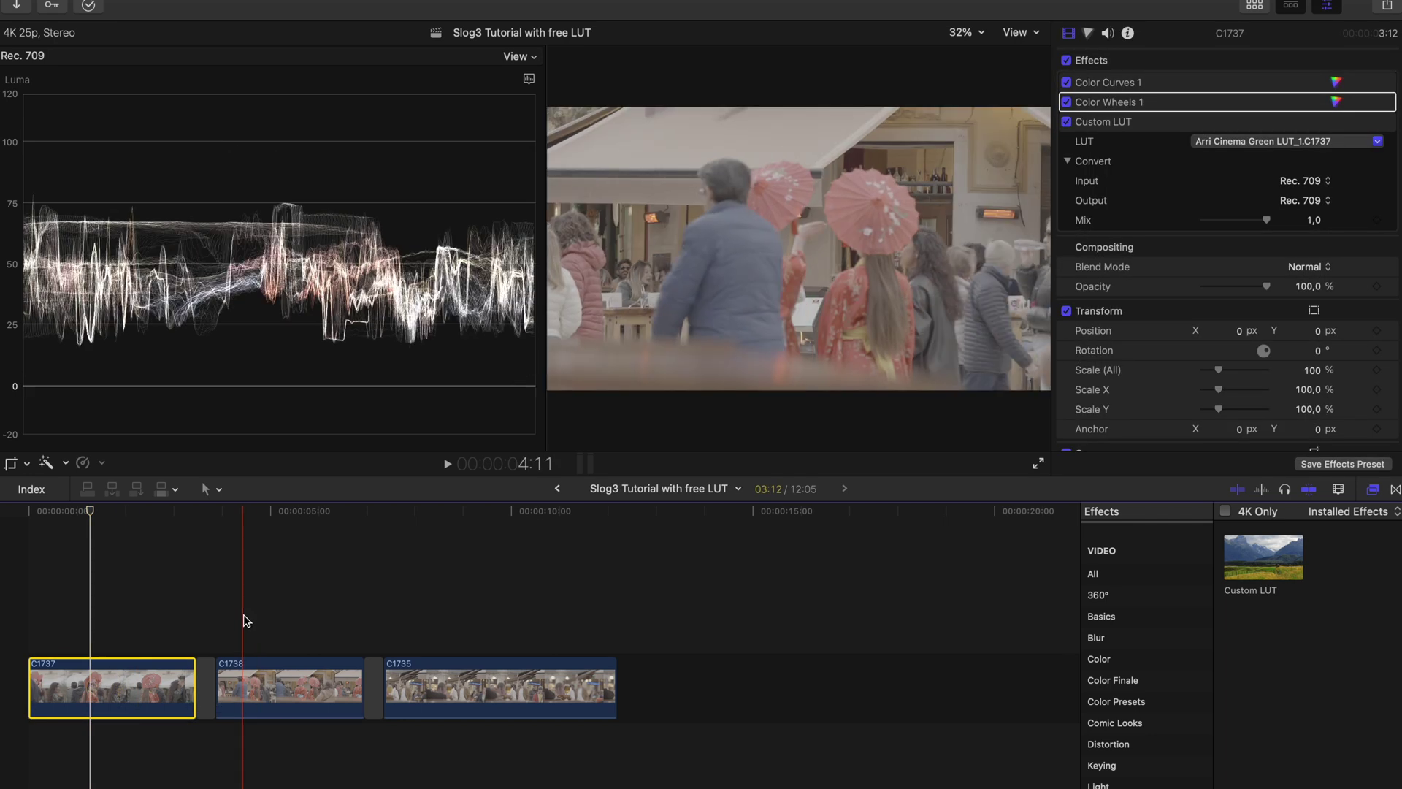
# Step: Paste C1737's curves, wheels and LUT attributes onto clip C1738, then play from the first clip
pyautogui.click(242, 685)
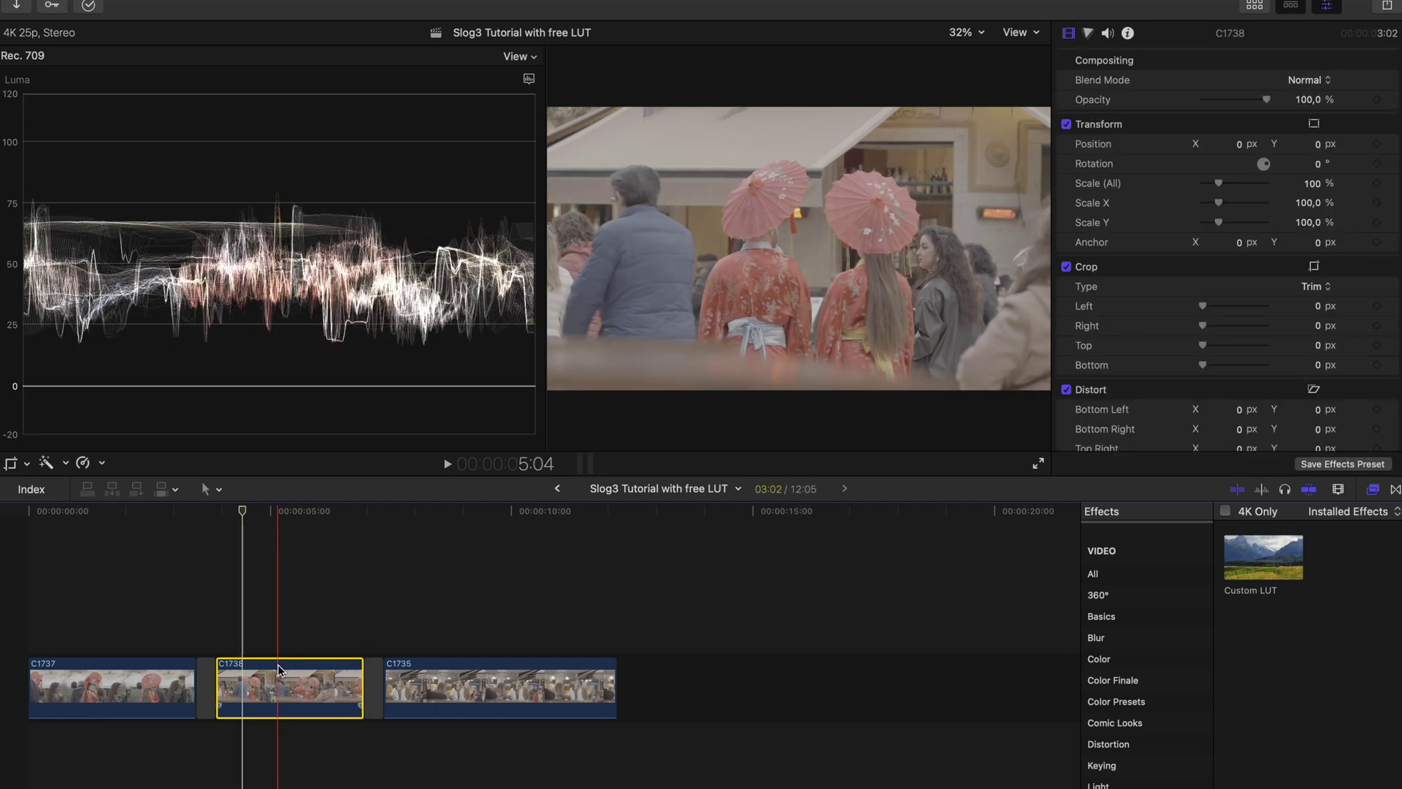
pyautogui.click(187, 1)
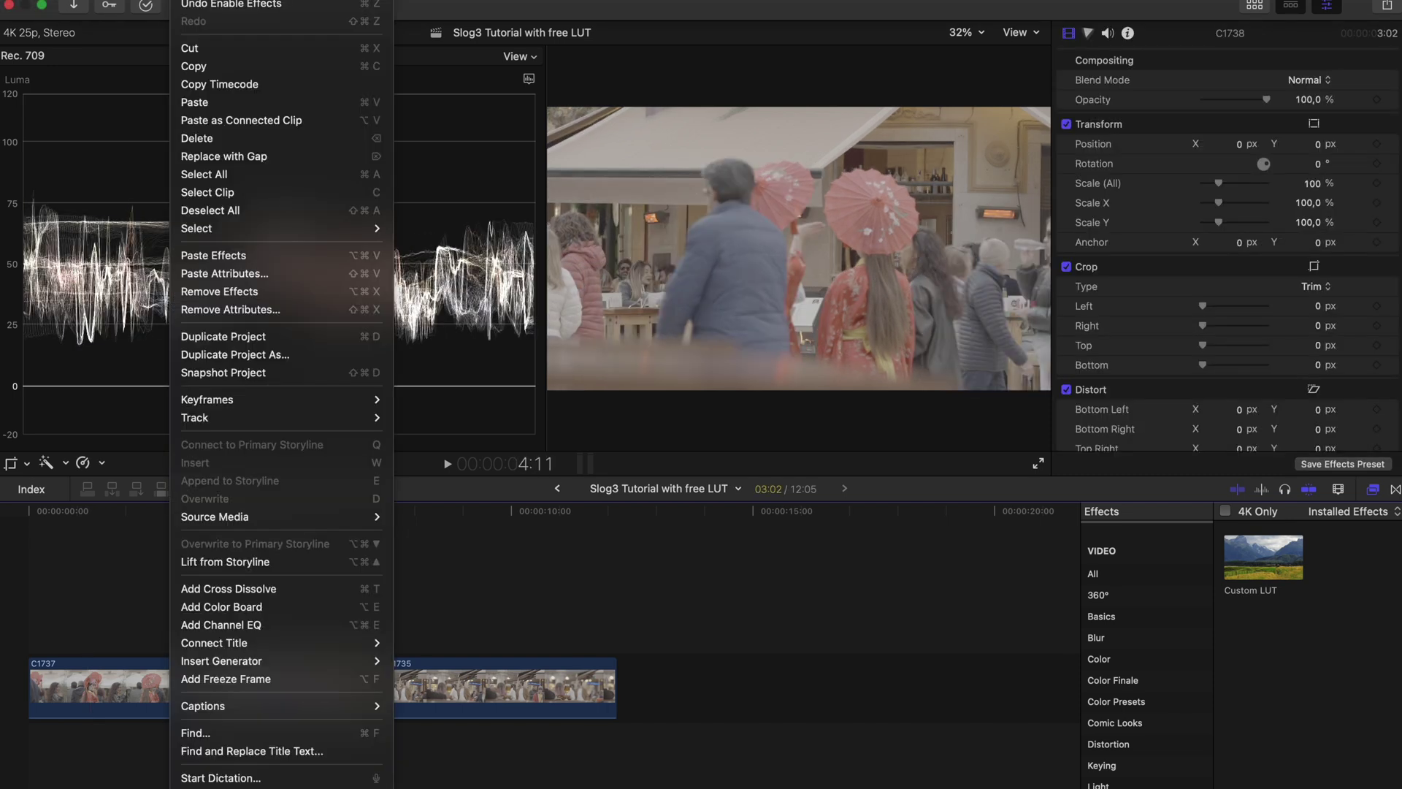
pyautogui.click(224, 273)
pyautogui.press('Return')
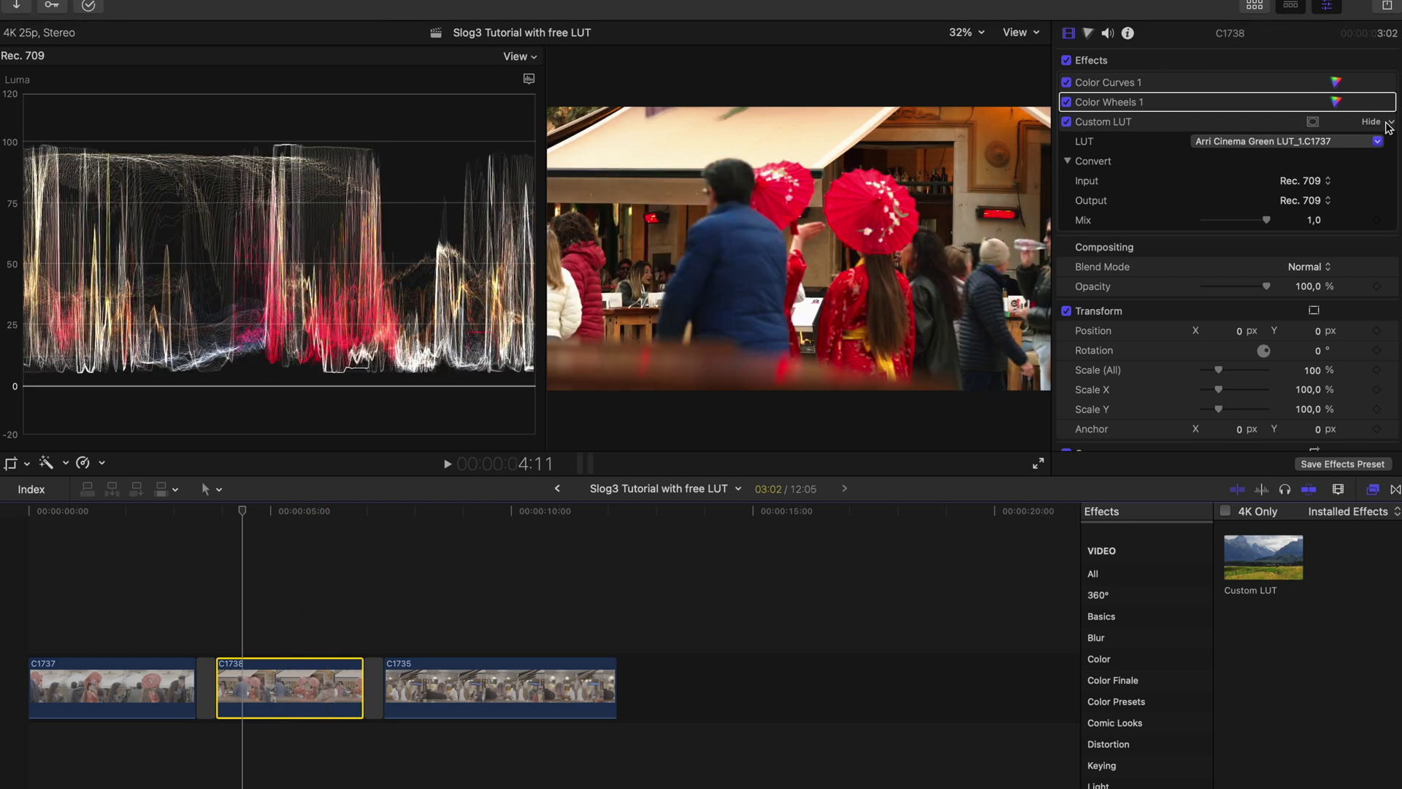
pyautogui.click(1335, 101)
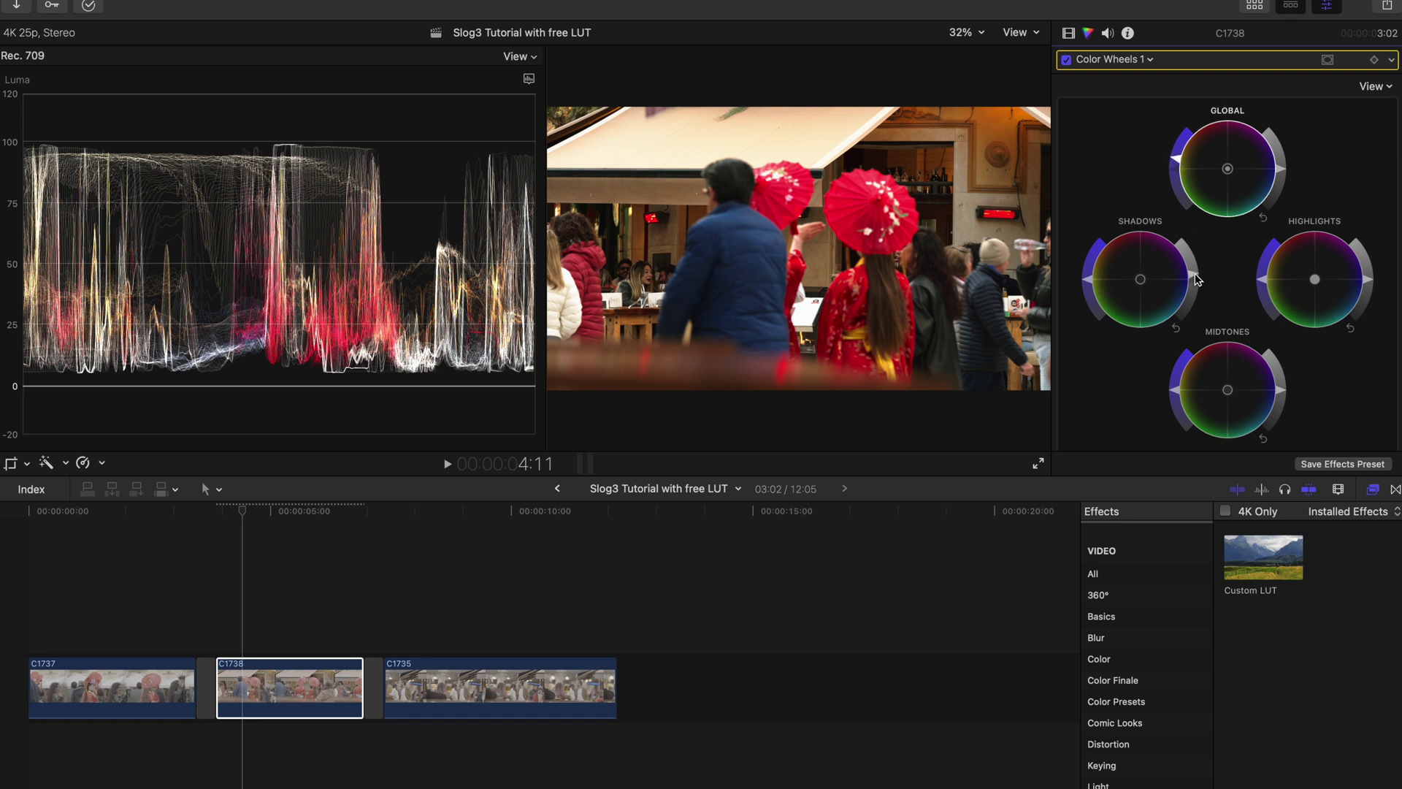
pyautogui.click(104, 614)
pyautogui.press('space')
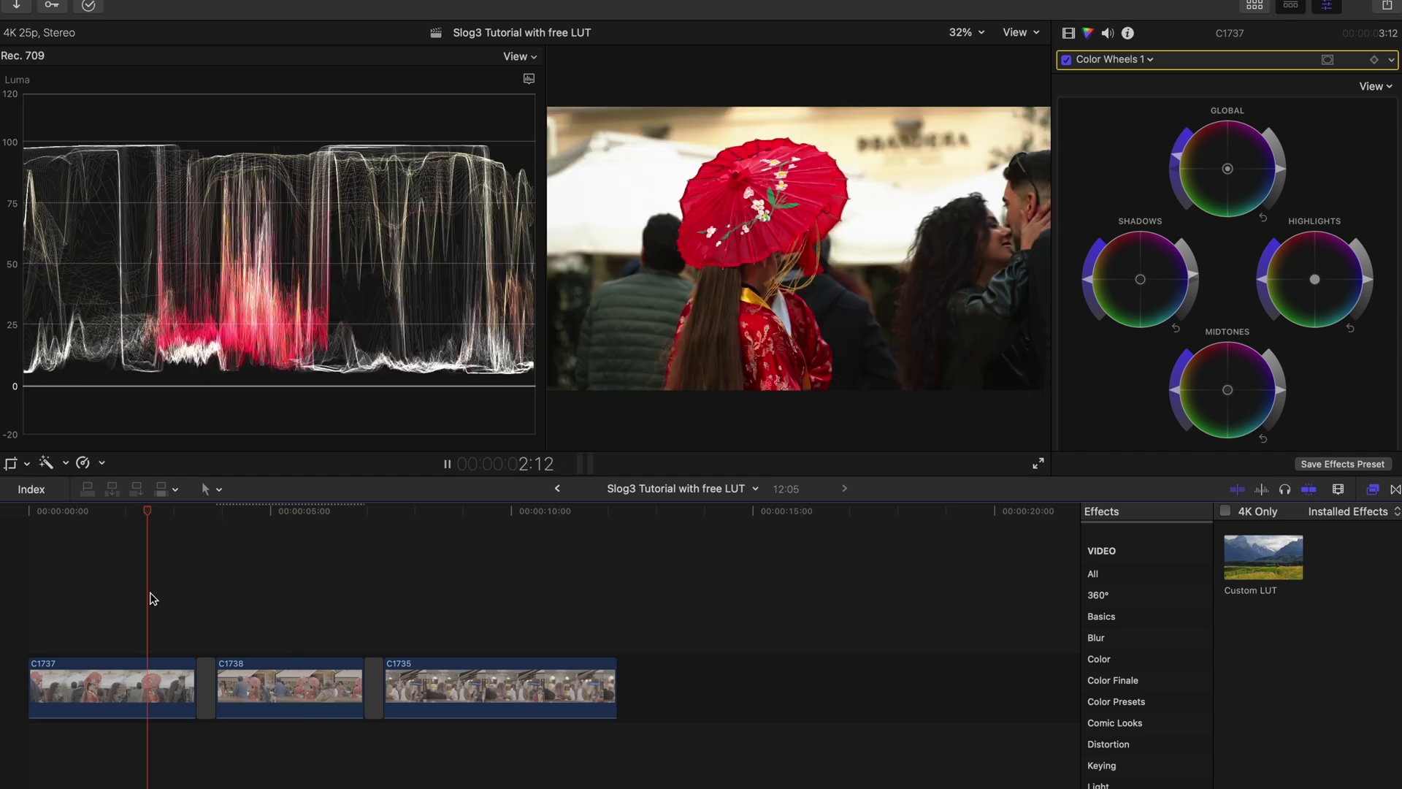
# Step: Paste the grade onto C1735, adjust its Shadows brightness, and add a Vignette effect
pyautogui.click(446, 686)
pyautogui.click(192, 0)
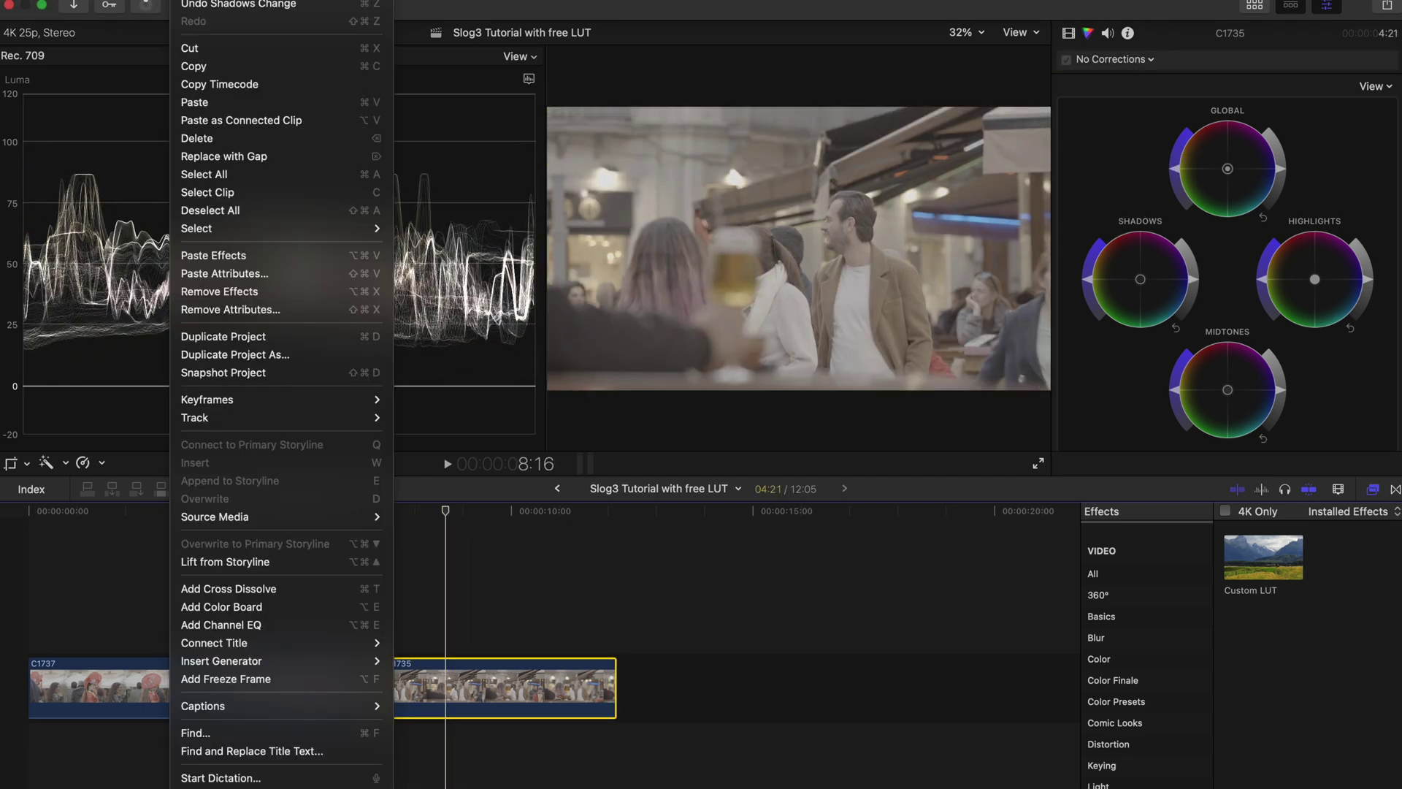
pyautogui.click(279, 280)
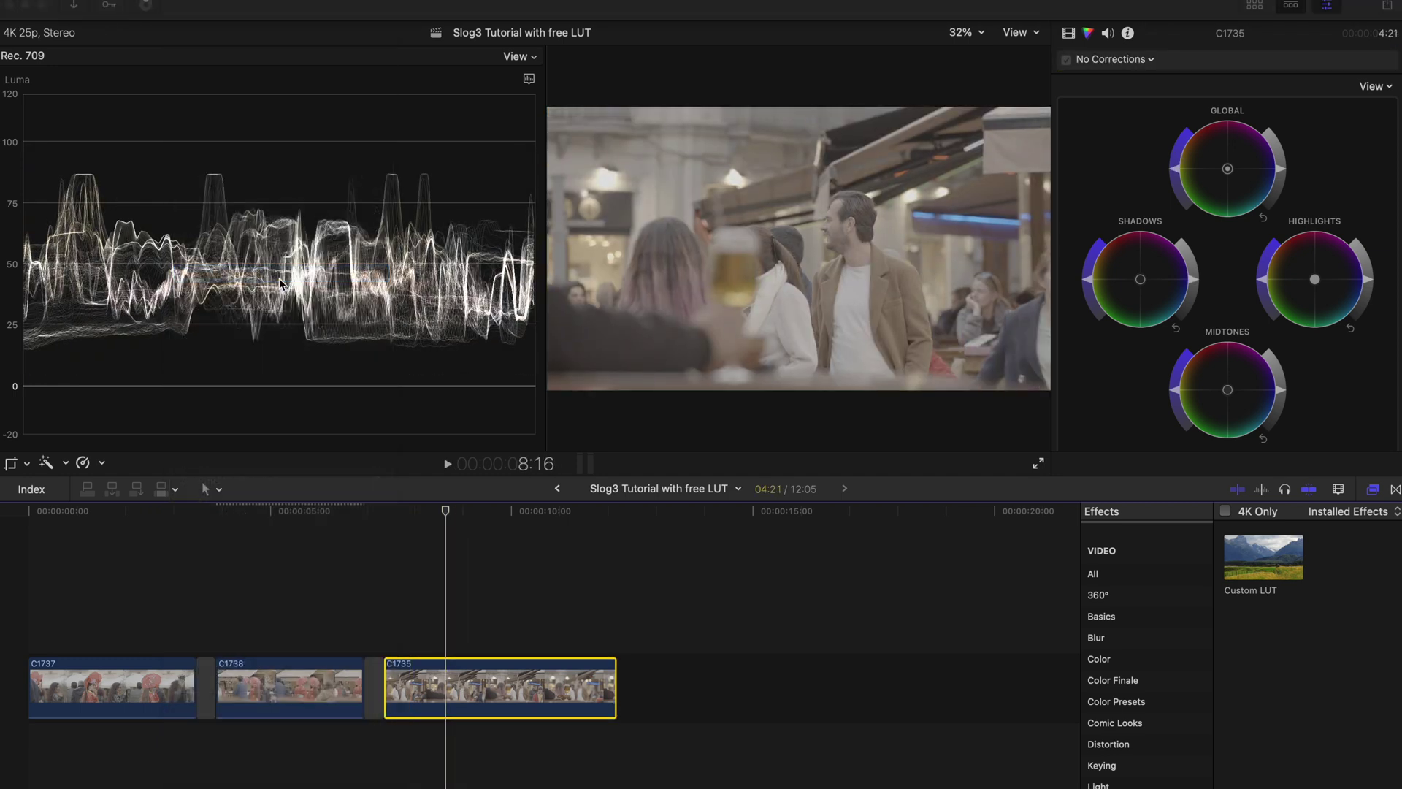
pyautogui.click(834, 507)
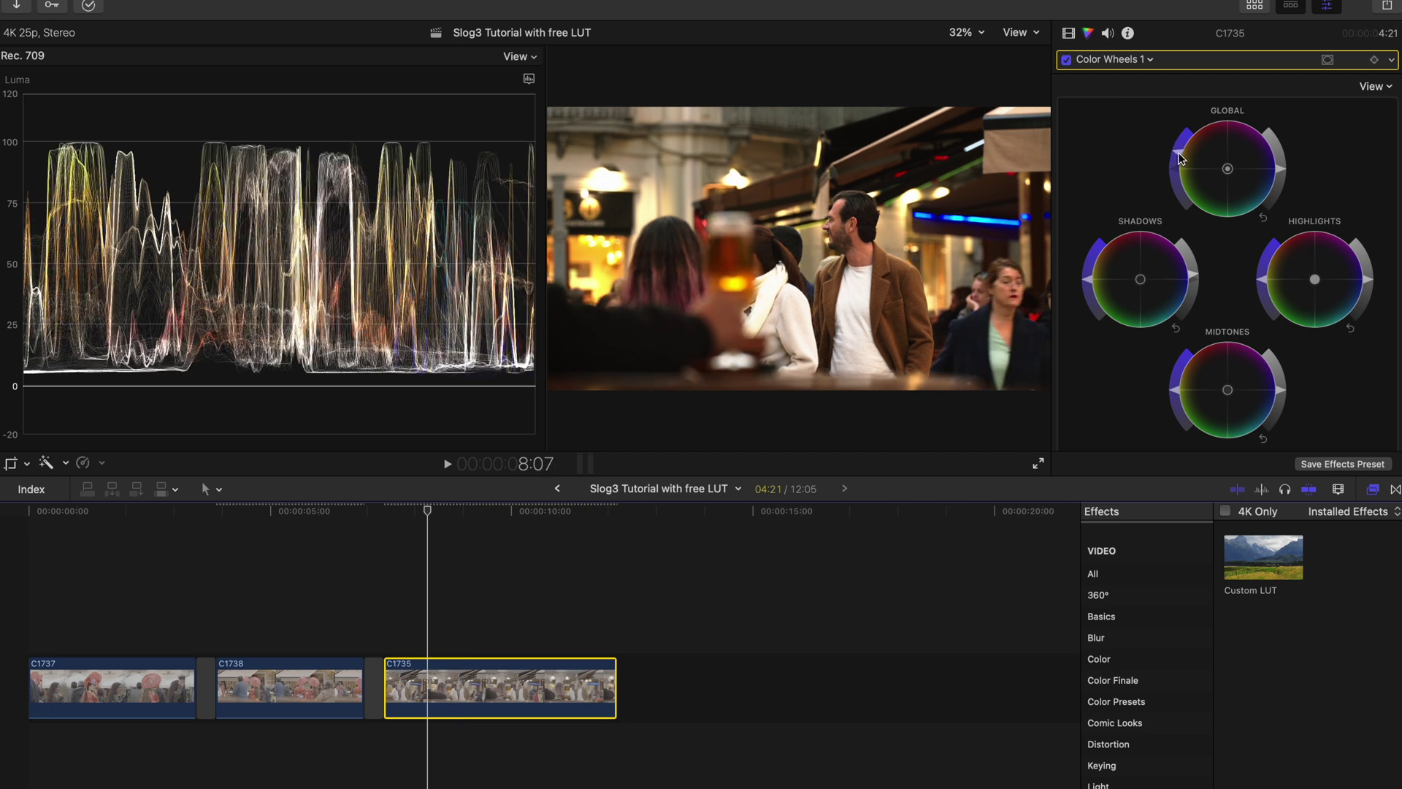
pyautogui.moveTo(1195, 277); pyautogui.dragTo(1197, 282)
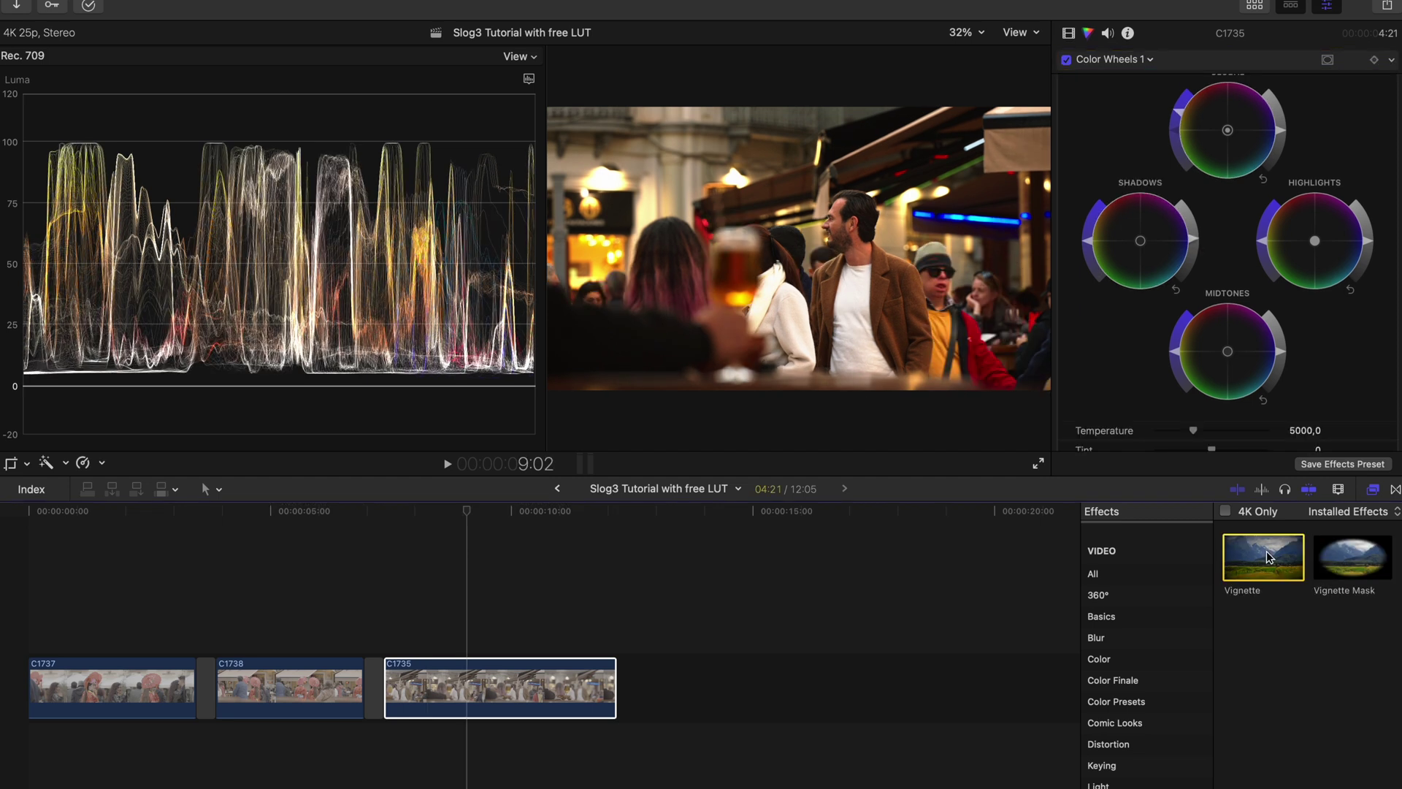
pyautogui.moveTo(1266, 557); pyautogui.dragTo(559, 681)
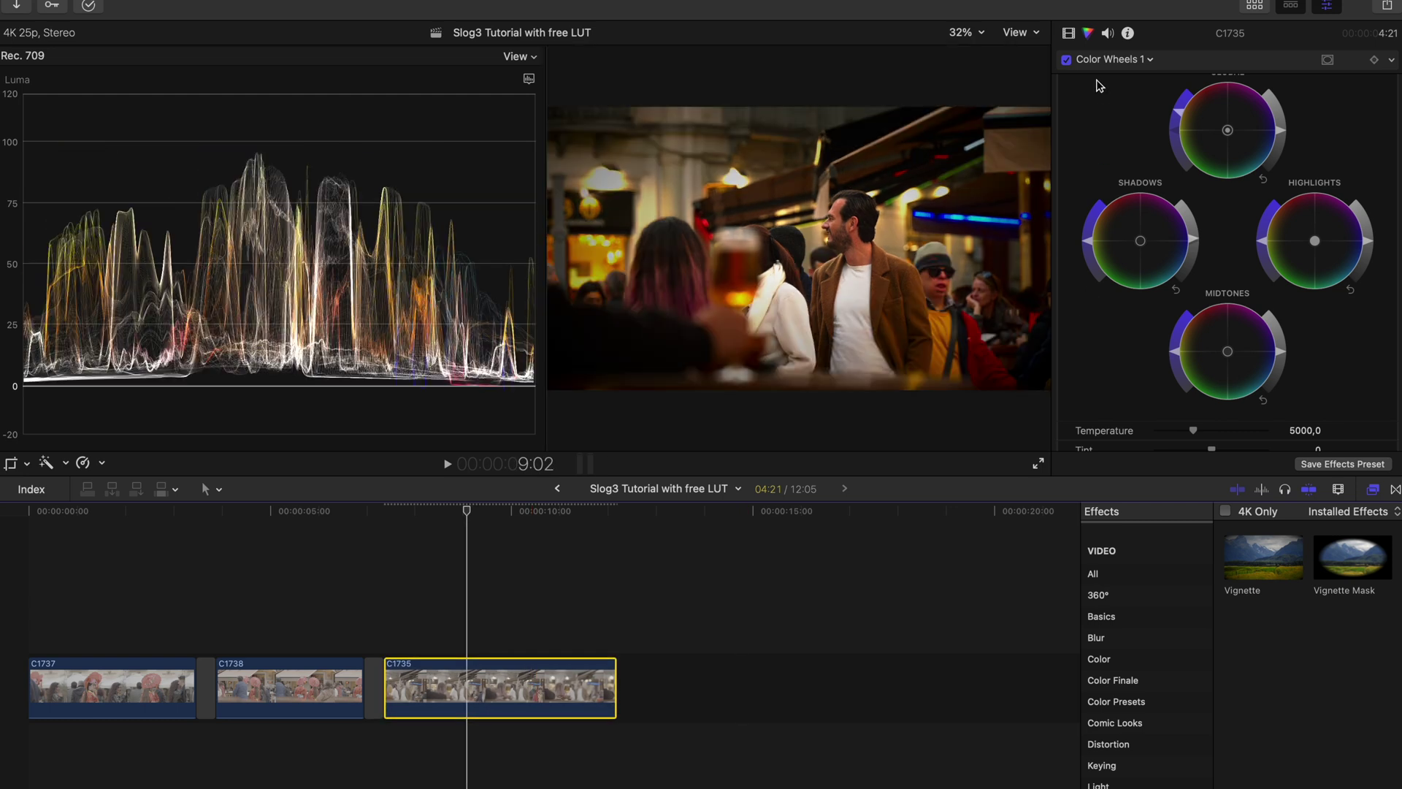
# Step: Reduce C1735's Vignette strength to about 40% and paste only the Vignette onto C1737 and C1738
pyautogui.click(1068, 33)
pyautogui.moveTo(1270, 362); pyautogui.dragTo(1233, 363)
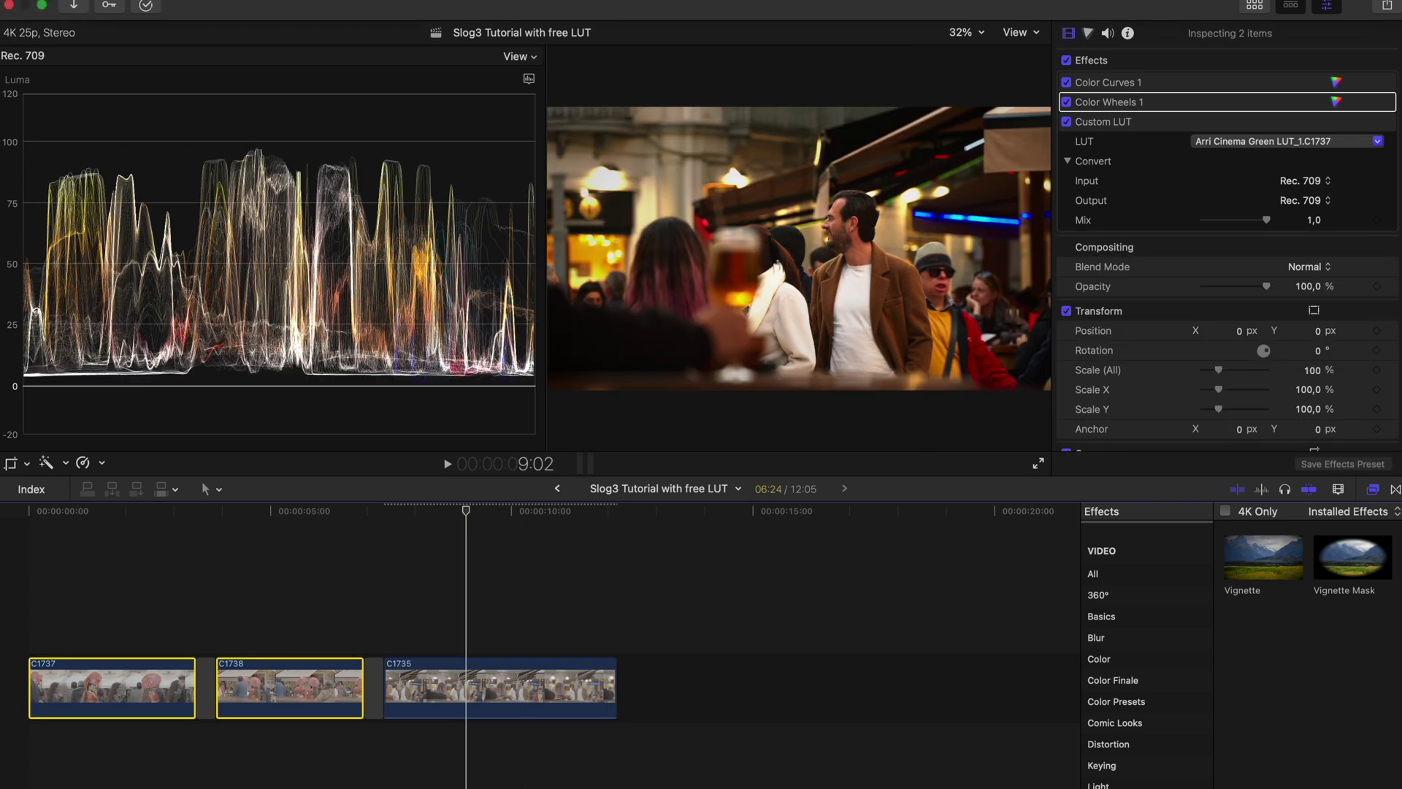
pyautogui.click(191, 2)
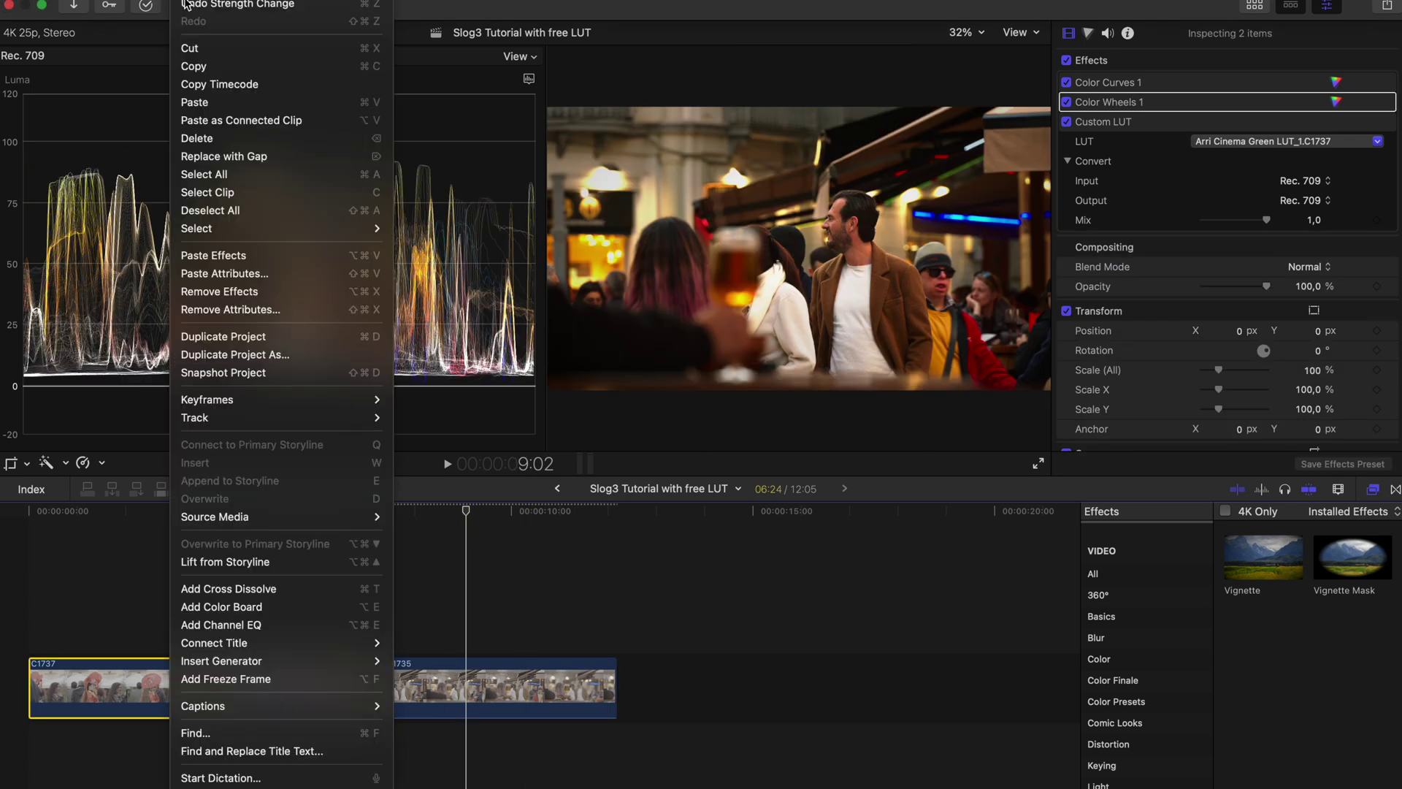
pyautogui.click(240, 274)
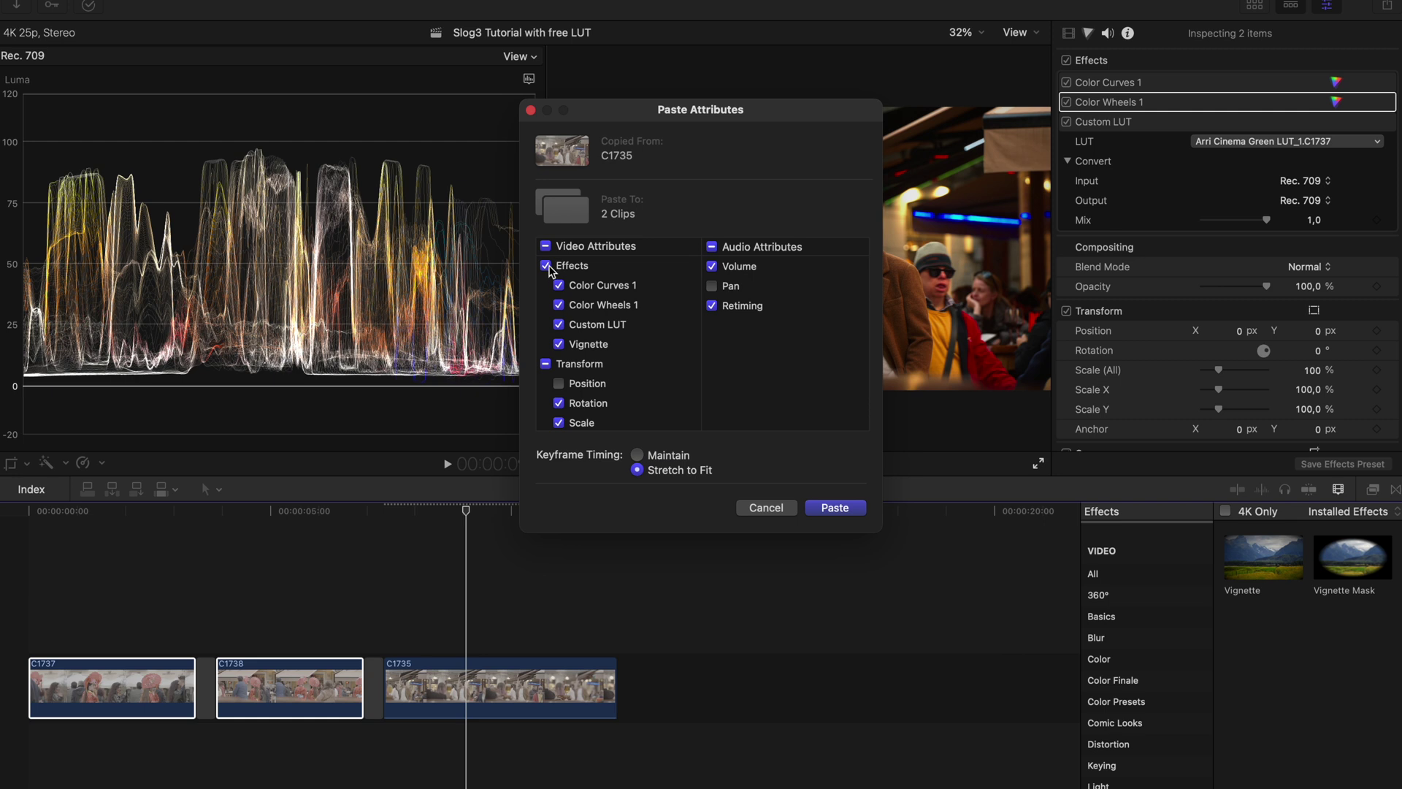
pyautogui.click(546, 266)
pyautogui.click(545, 363)
pyautogui.click(711, 246)
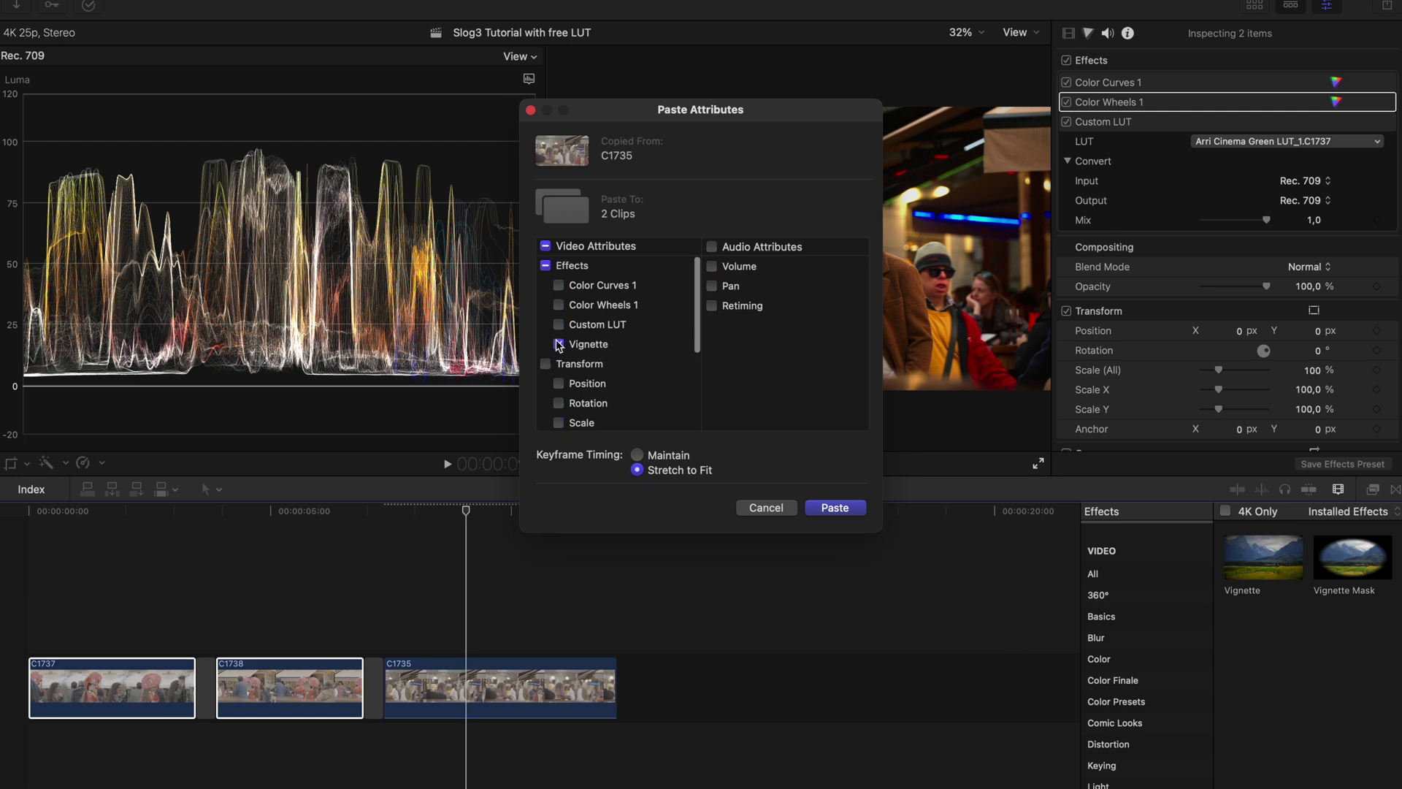
pyautogui.click(559, 344)
pyautogui.click(835, 507)
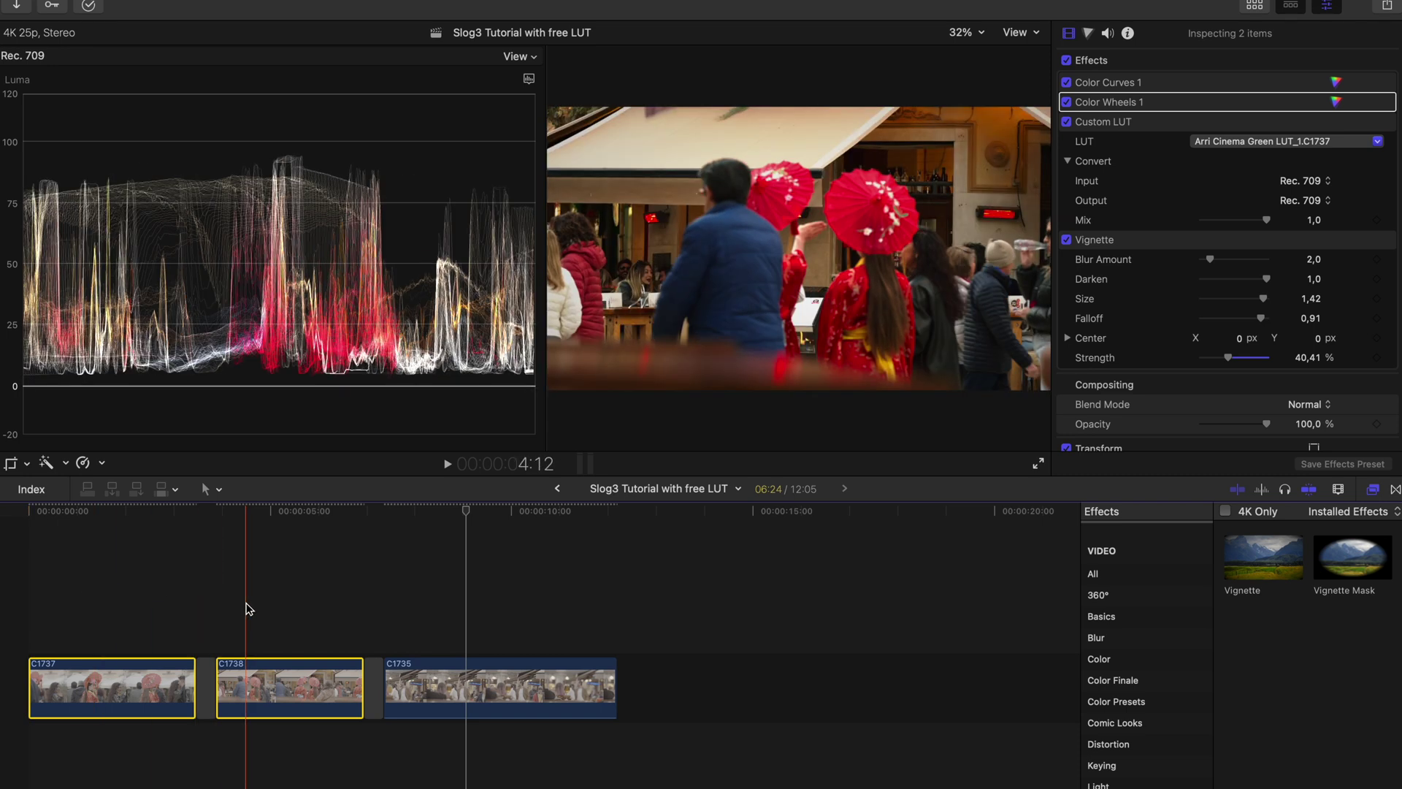
pyautogui.press('super+a')
# Step: Duplicate the three clips above the storyline, trim the copies shorter, and disable their effects
pyautogui.moveTo(150, 679); pyautogui.dragTo(135, 562)
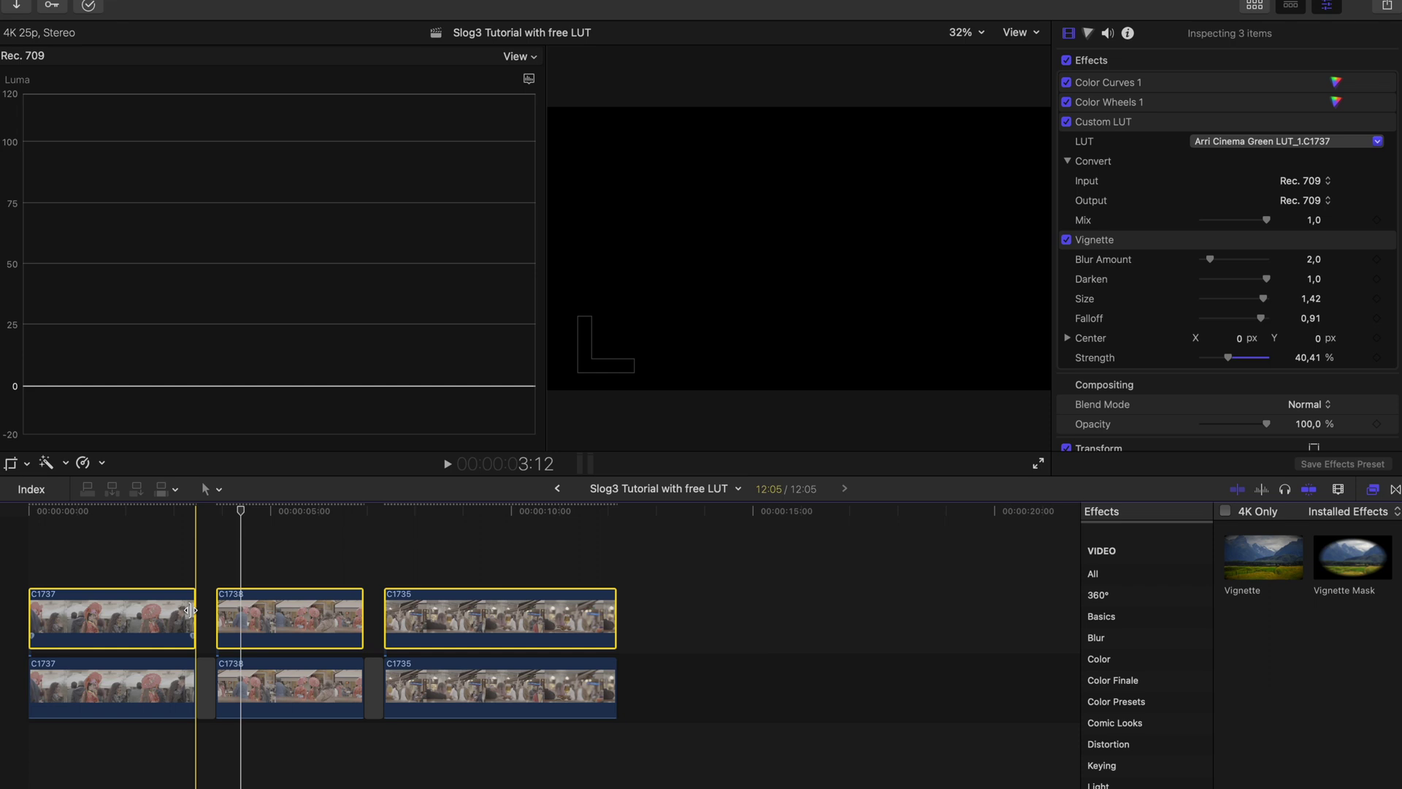
pyautogui.moveTo(194, 617); pyautogui.dragTo(135, 617)
pyautogui.moveTo(360, 612); pyautogui.dragTo(292, 617)
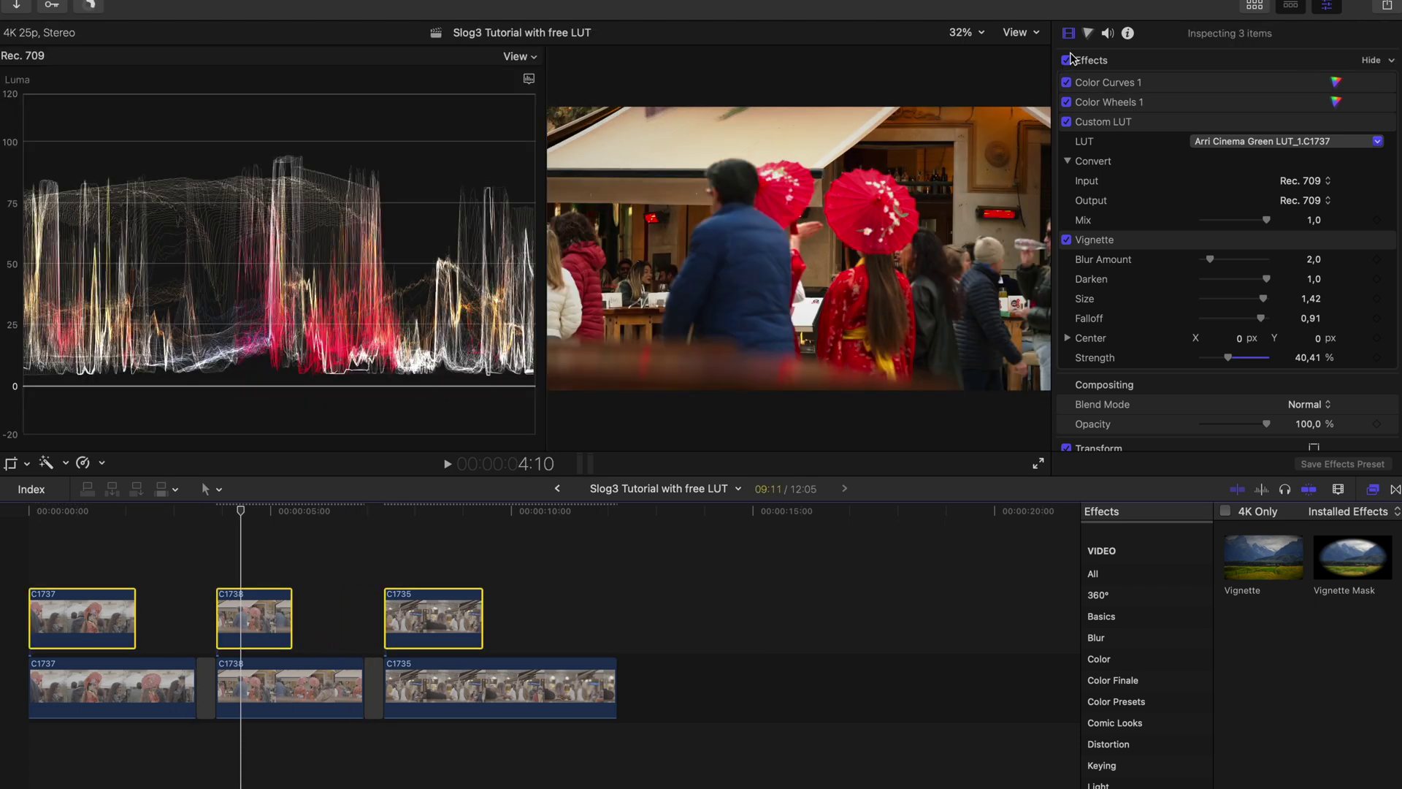
pyautogui.click(1068, 60)
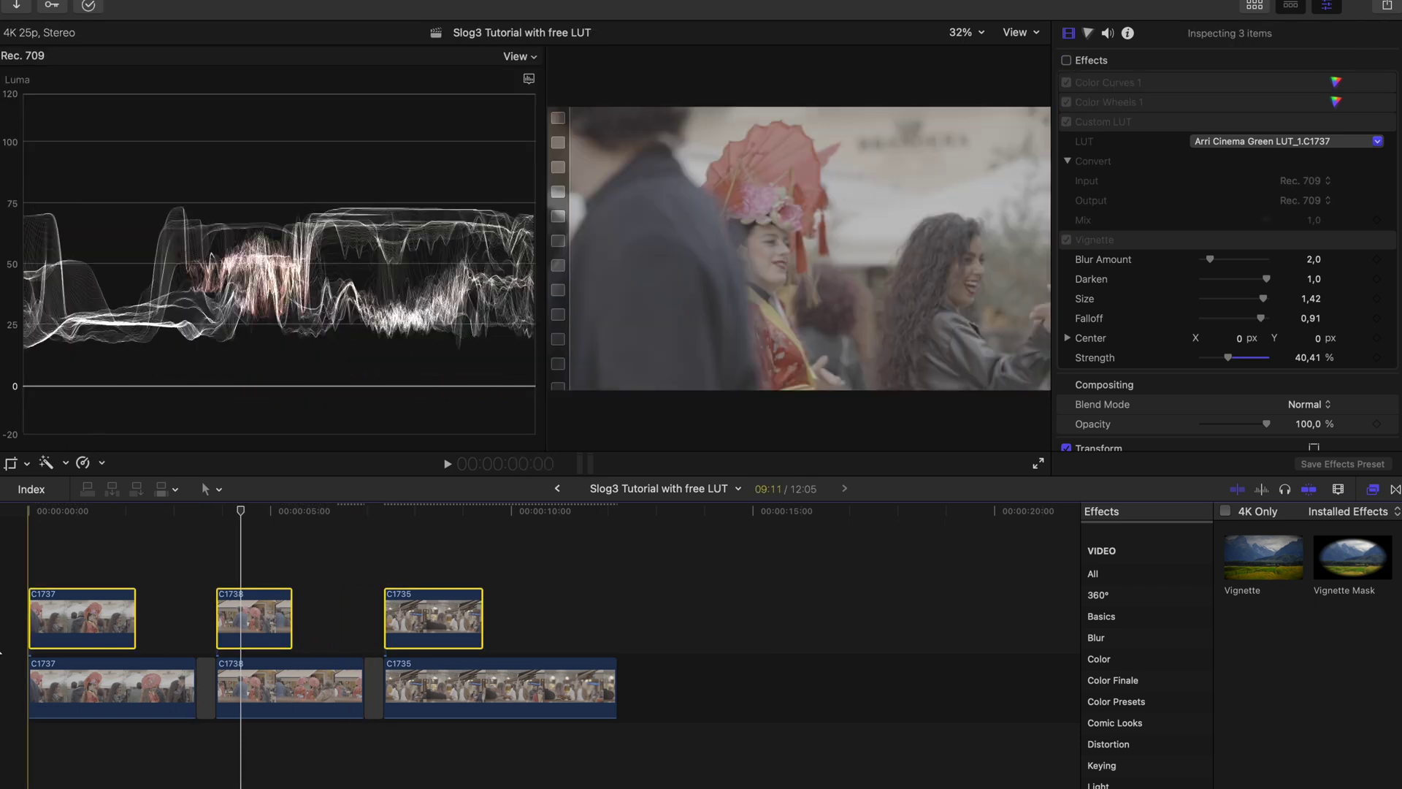